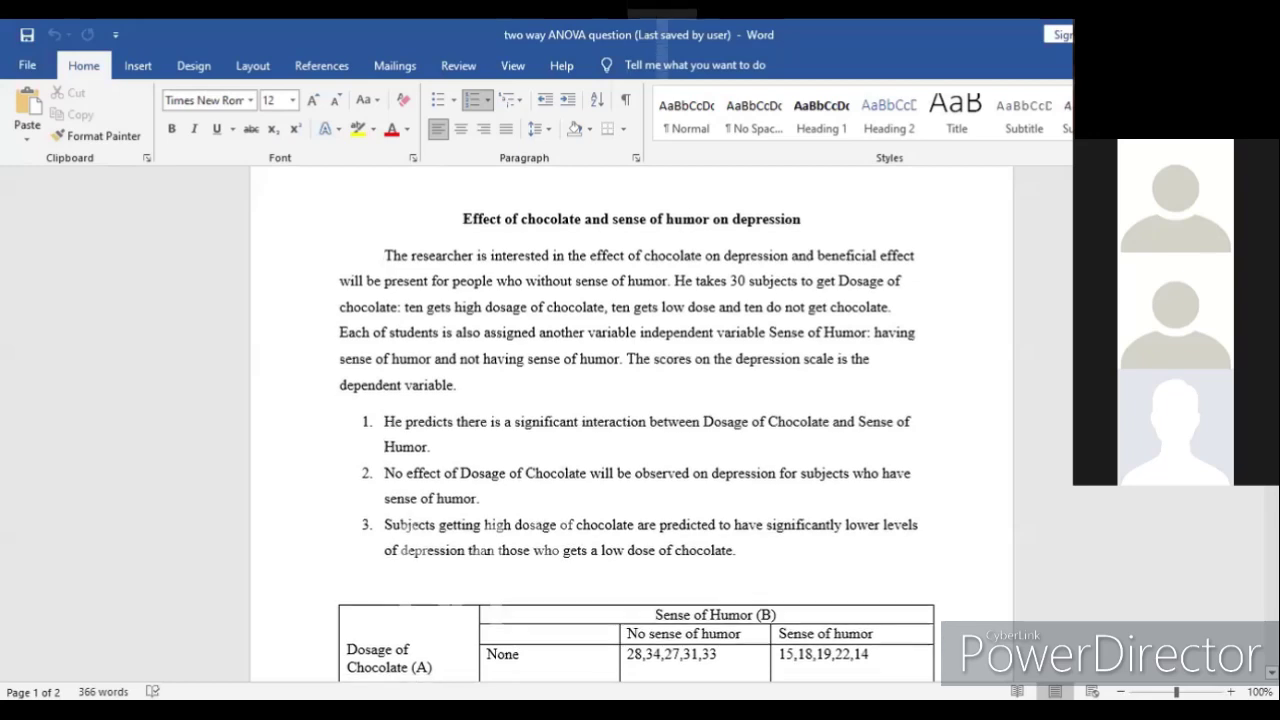
Step: Read the study description, the three predictions and the score table in the two way ANOVA question document
scroll(636, 420, down, 3)
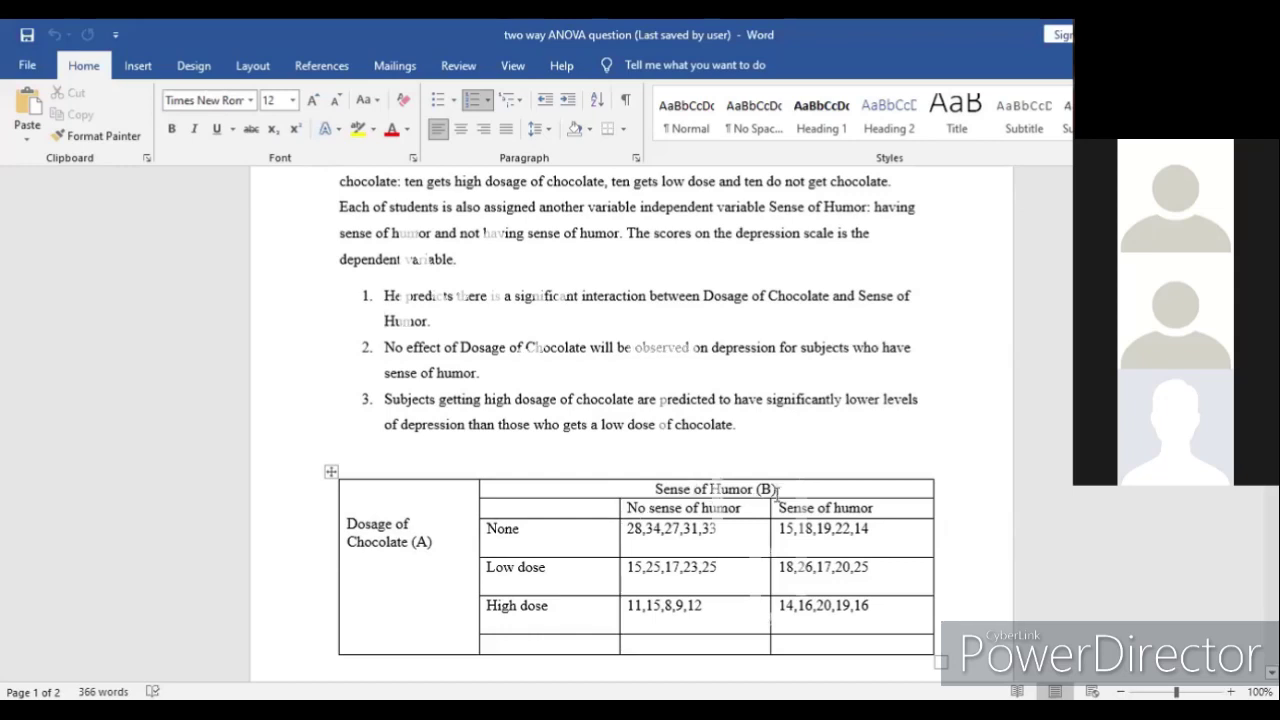
scroll(636, 420, up, 1)
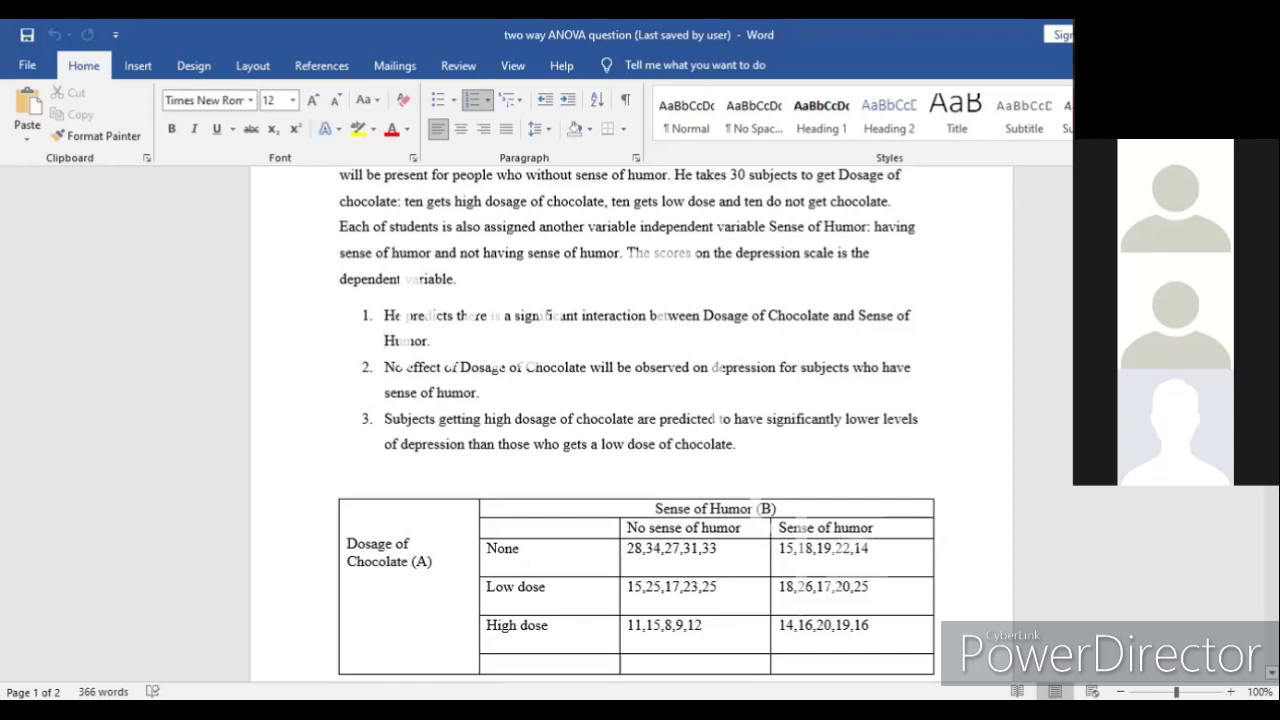
scroll(735, 313, up, 1)
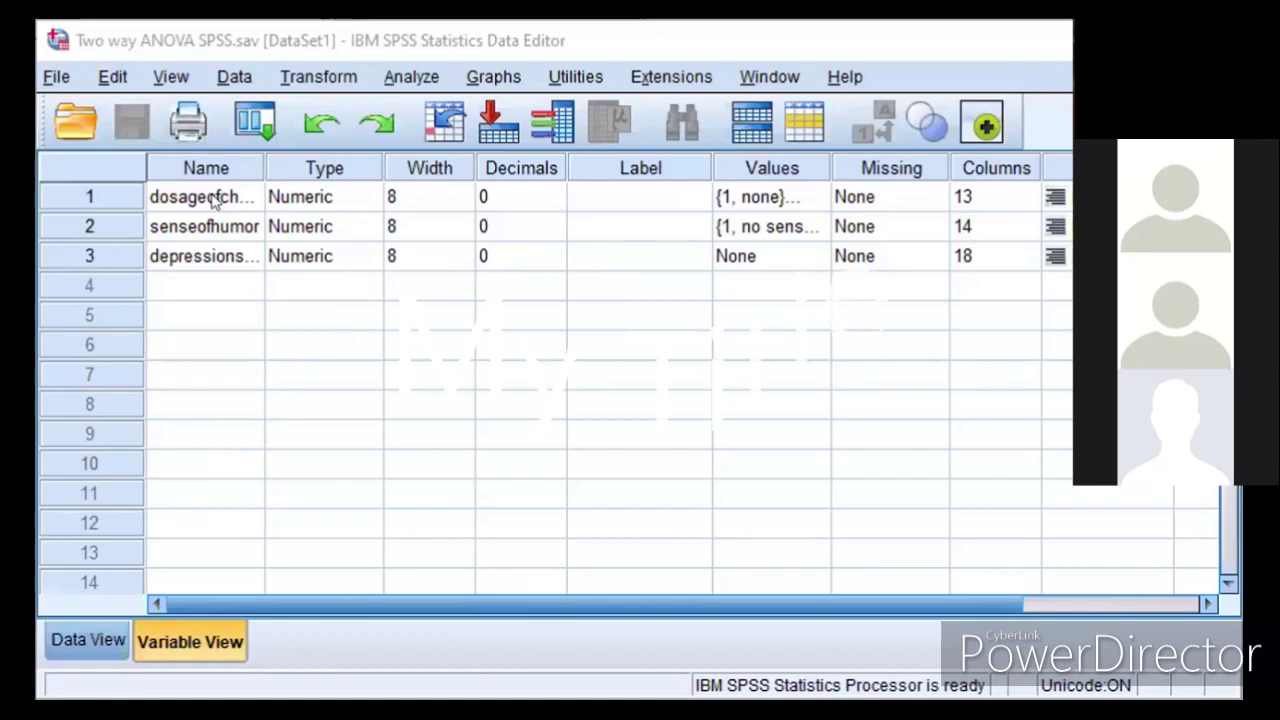
Step: In the SPSS variable definitions, review the value labels of dosageofchocolate and senseofhumor
click(796, 199)
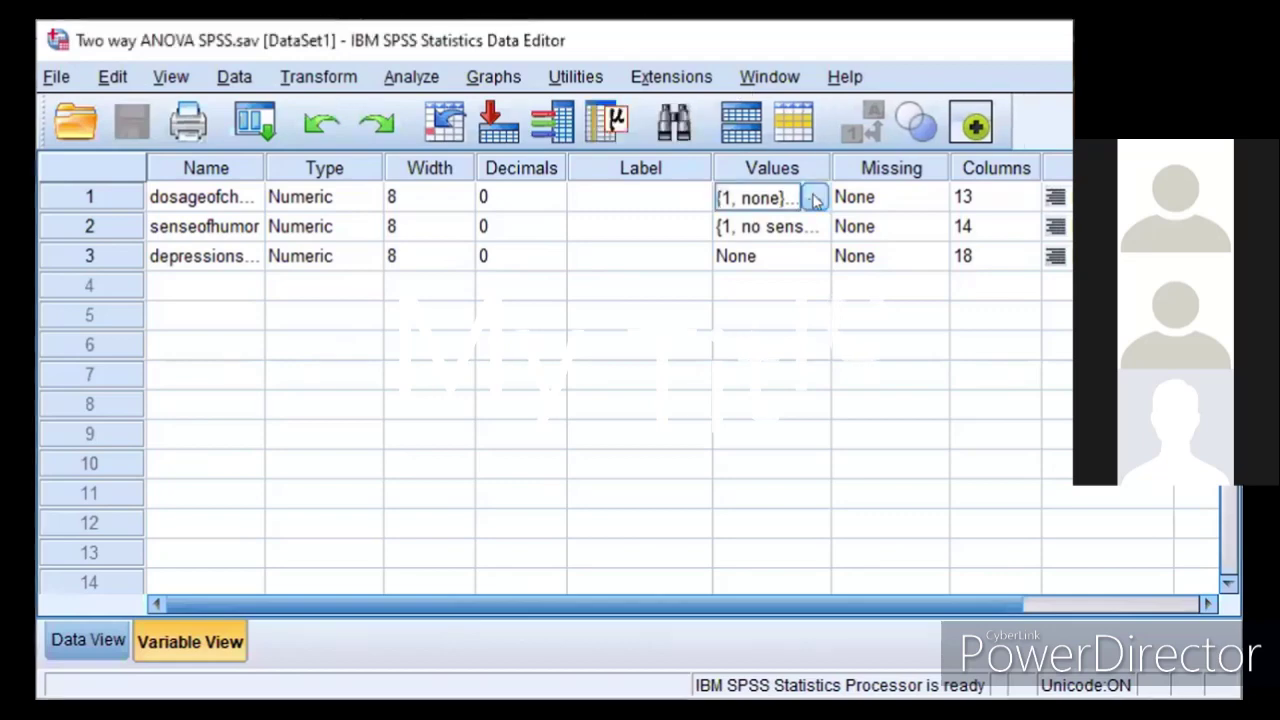
click(815, 199)
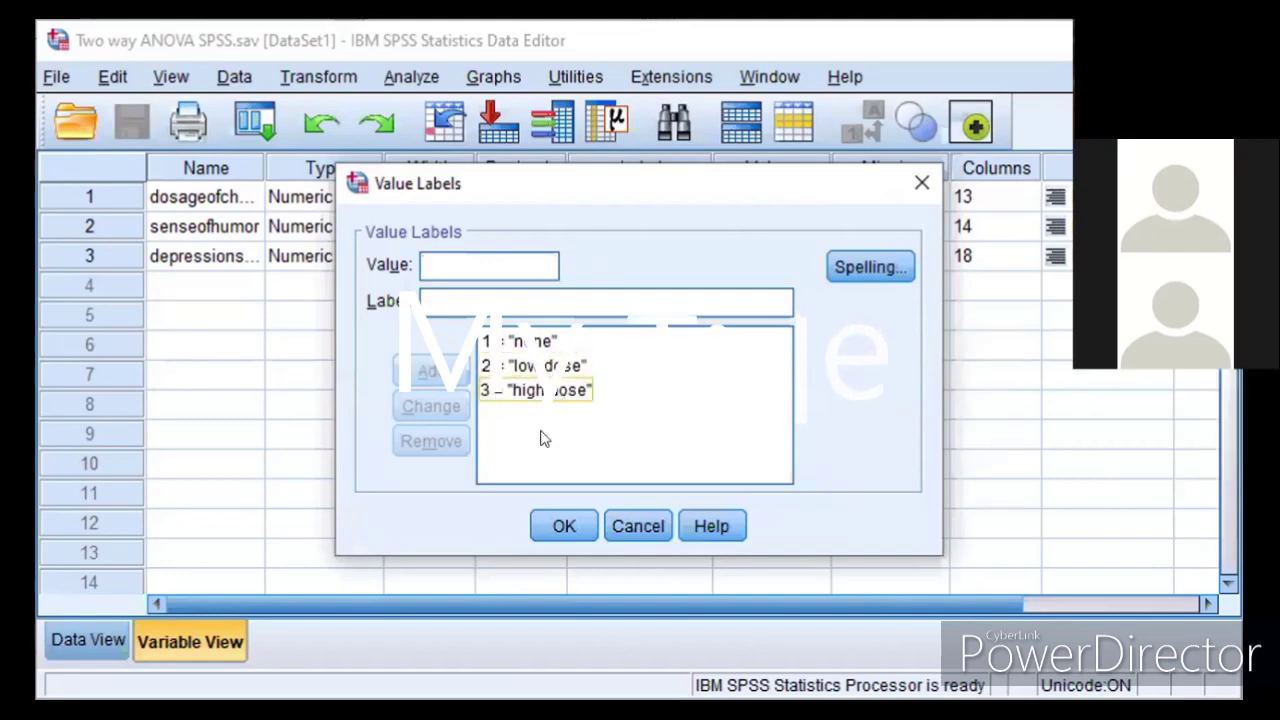
click(561, 522)
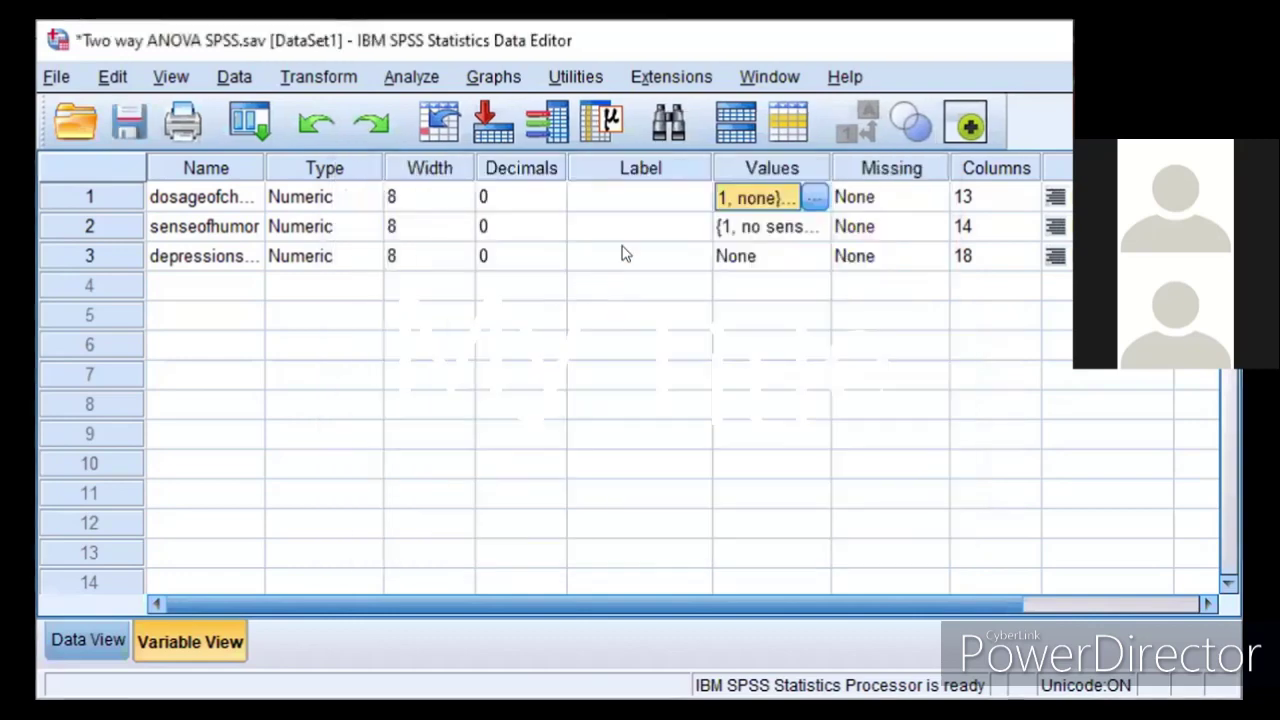
click(735, 228)
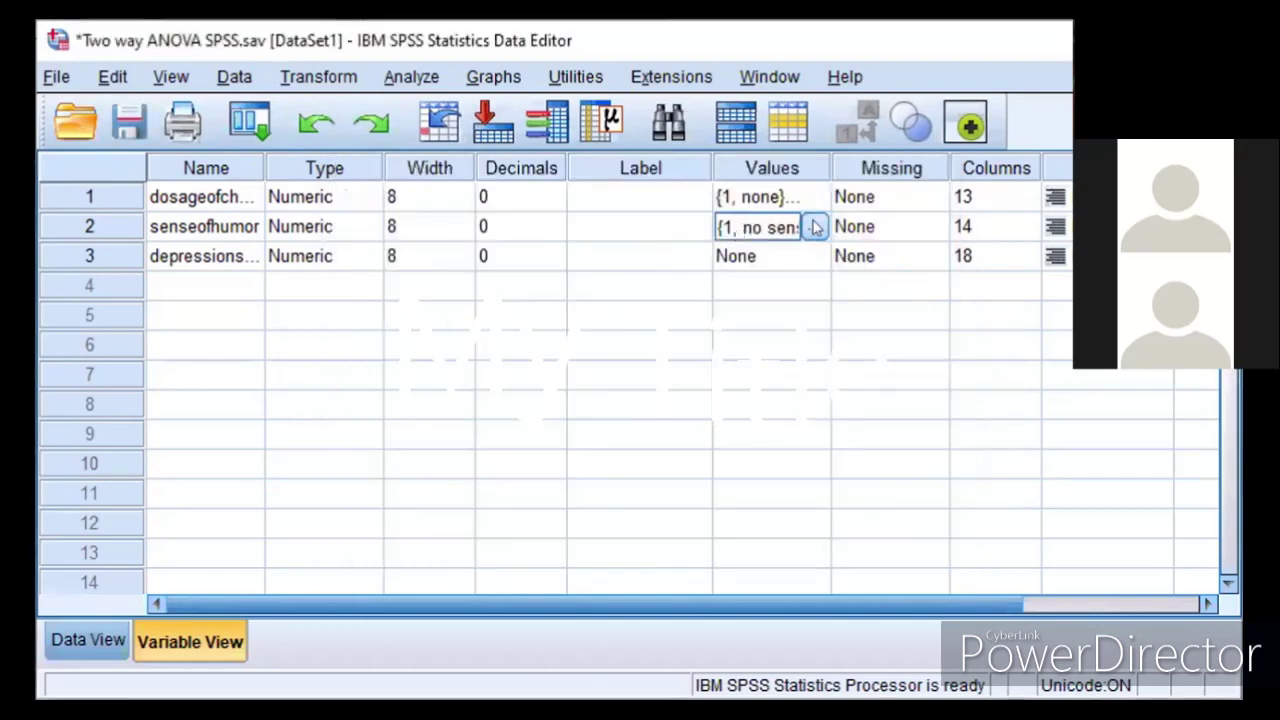
click(815, 227)
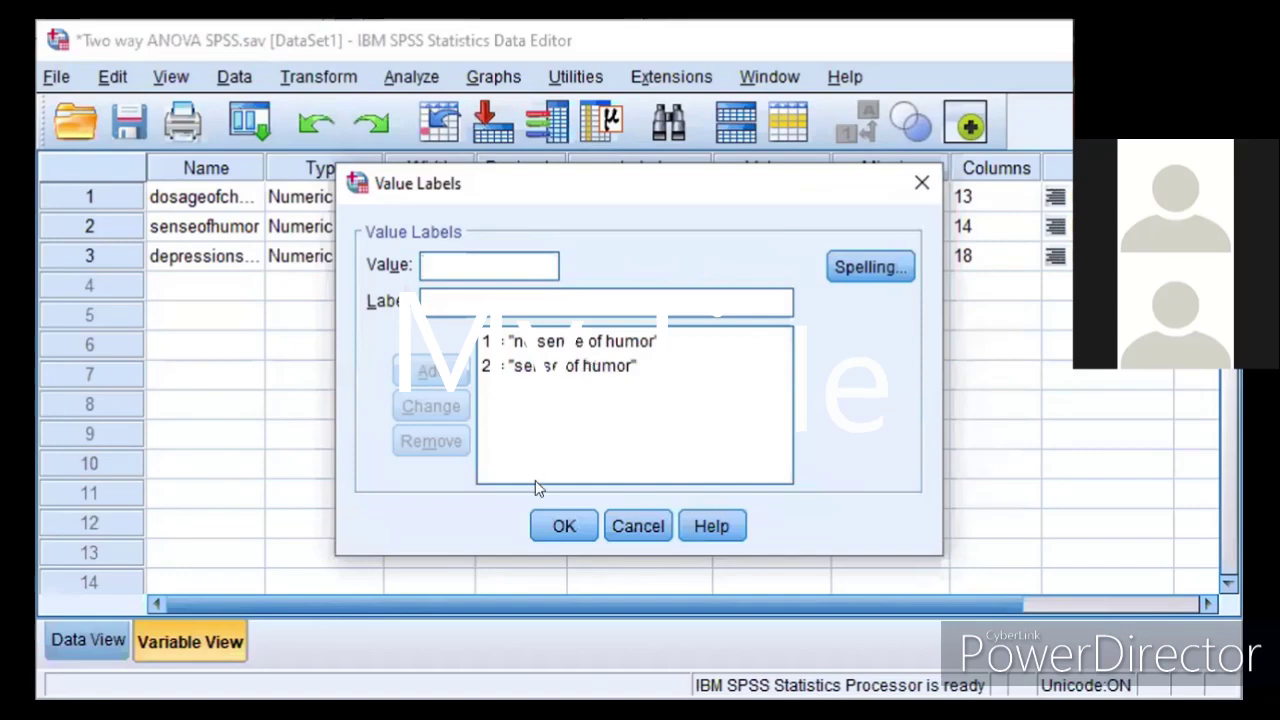
click(563, 525)
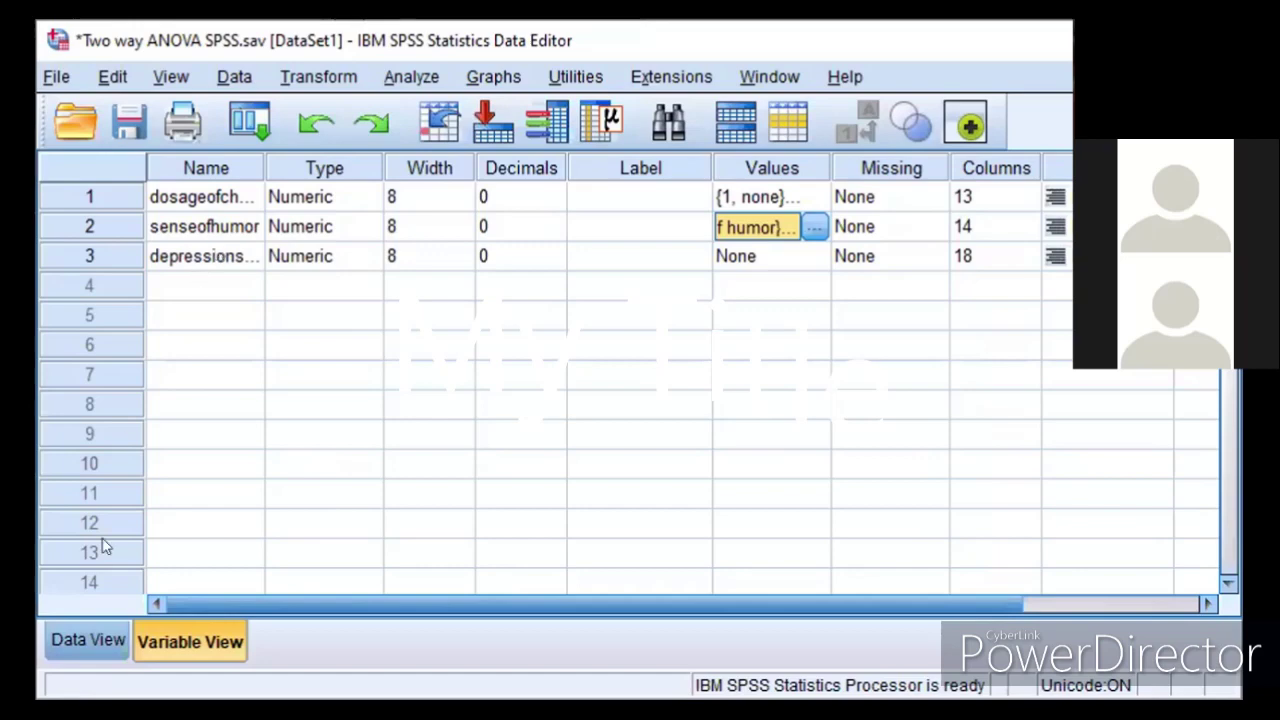
Step: Look over the first data rows and check their dosage codes against the value labels of dosageofchocolate
click(82, 638)
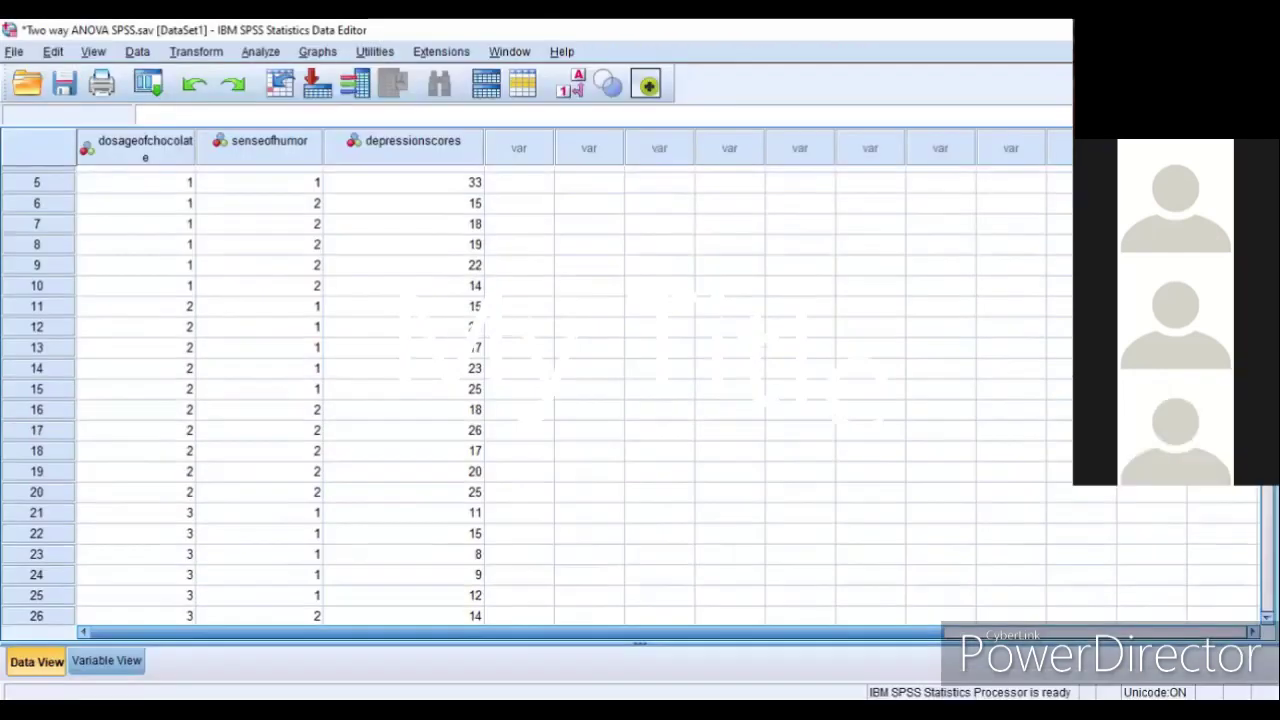
scroll(630, 395, up, 2)
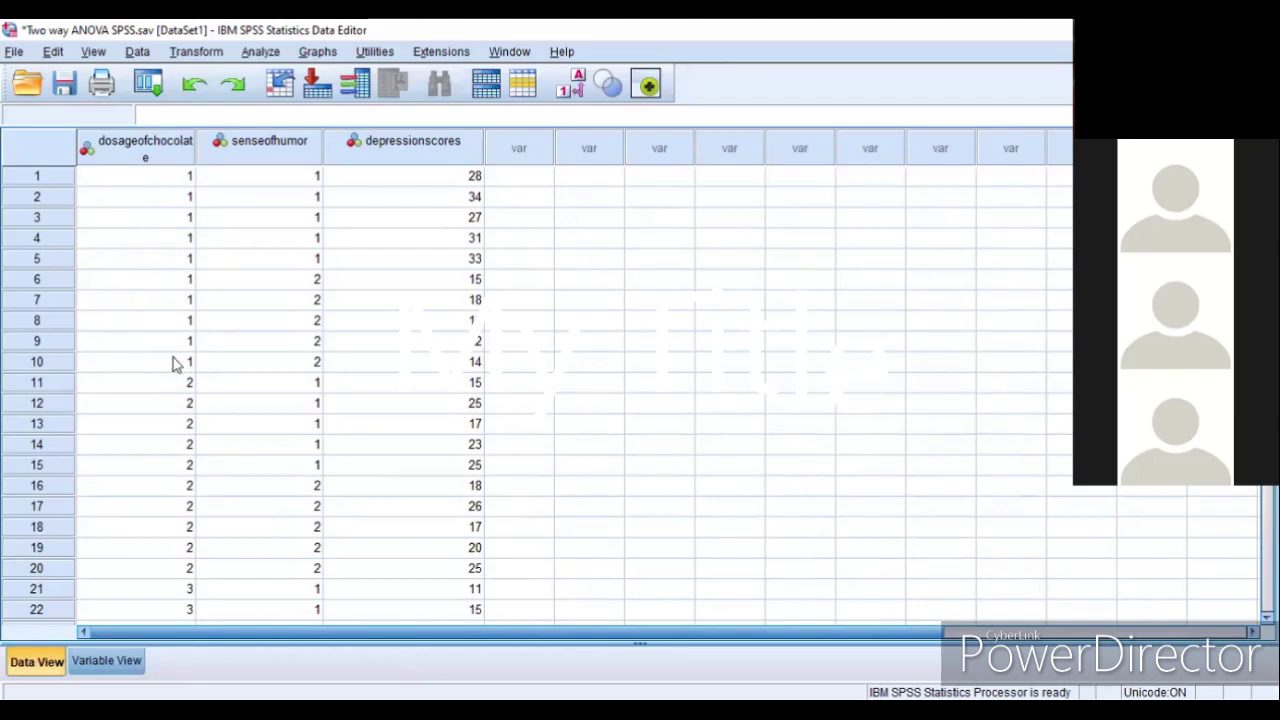
click(106, 661)
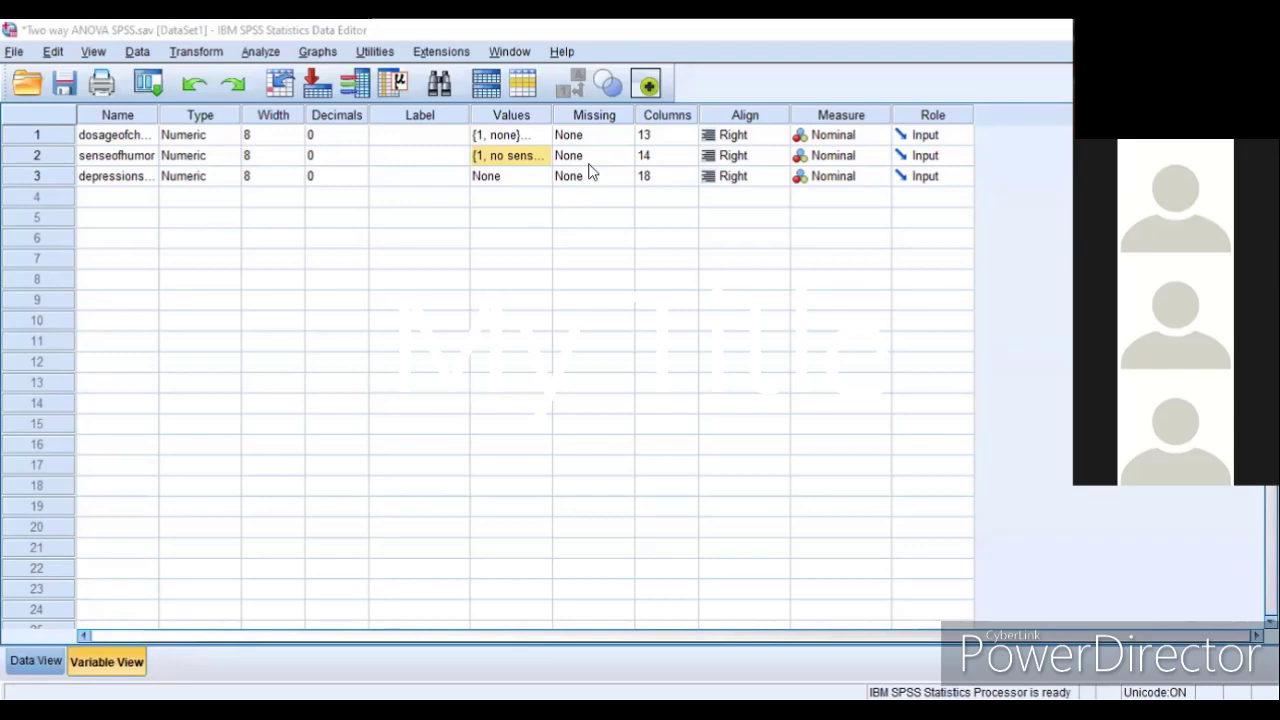
click(512, 136)
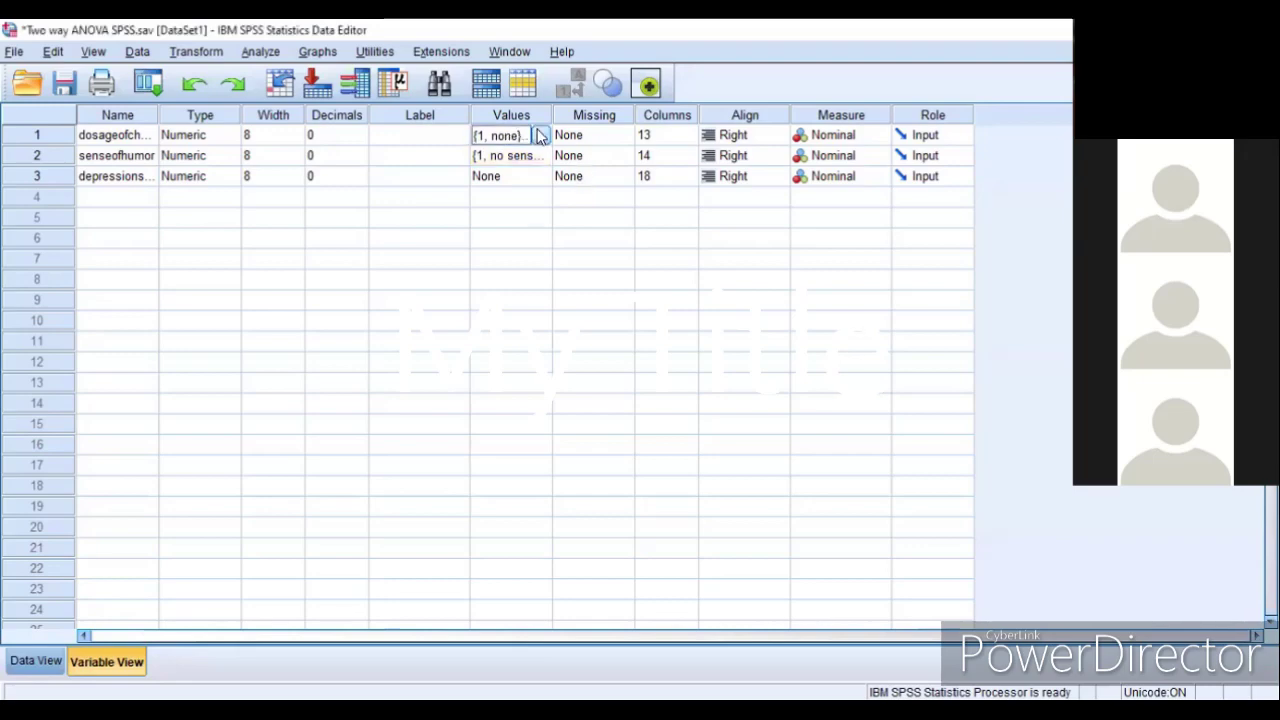
click(540, 136)
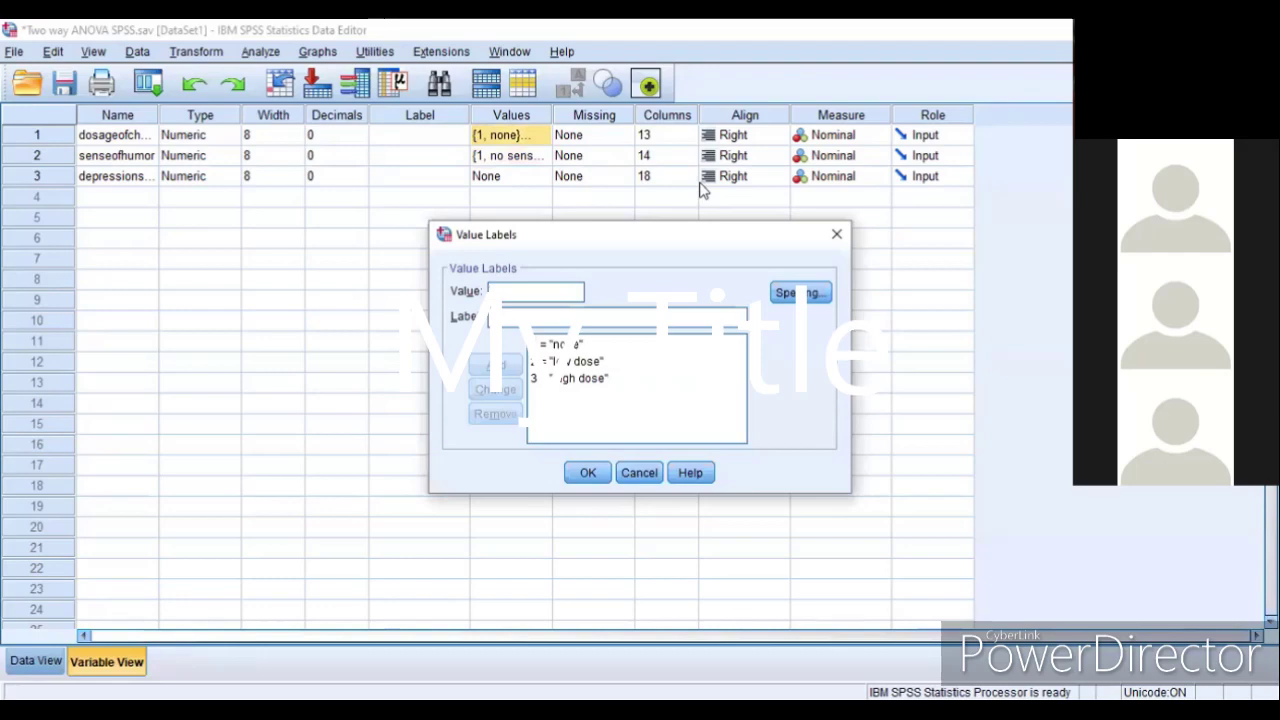
click(625, 370)
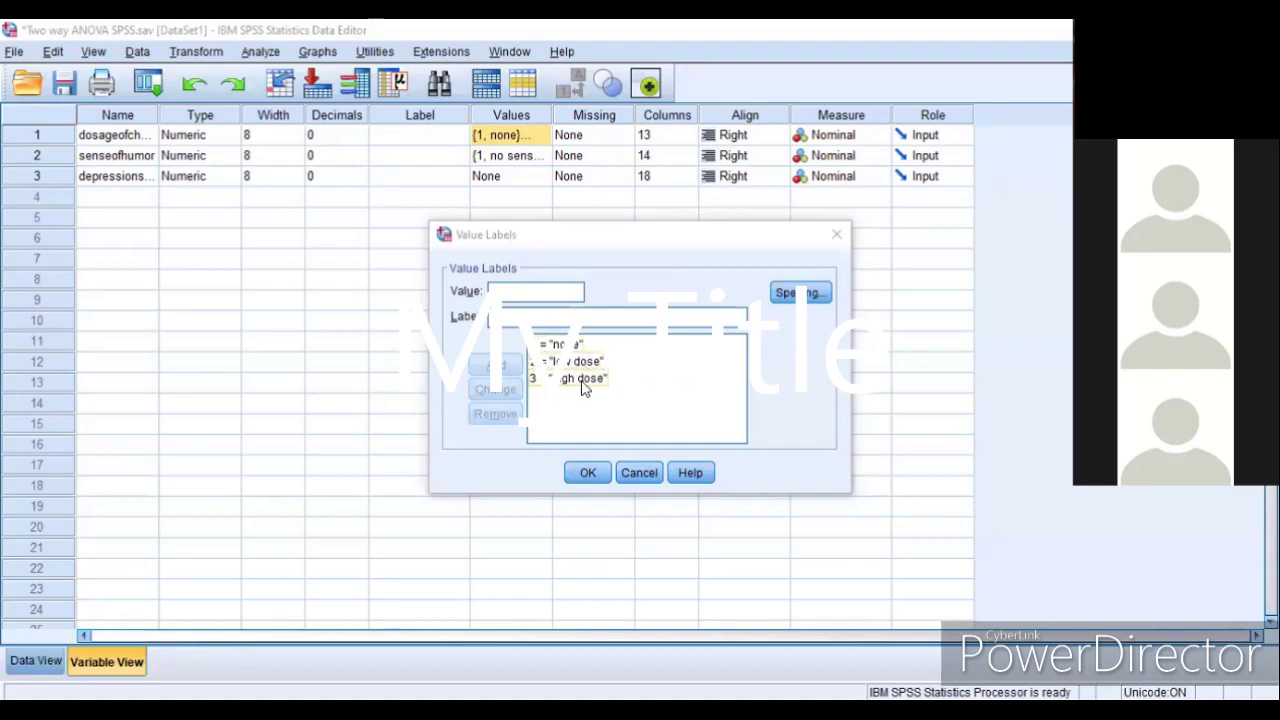
click(588, 478)
Step: Look through the data rows from first to last and check the value labels of senseofhumor
click(39, 659)
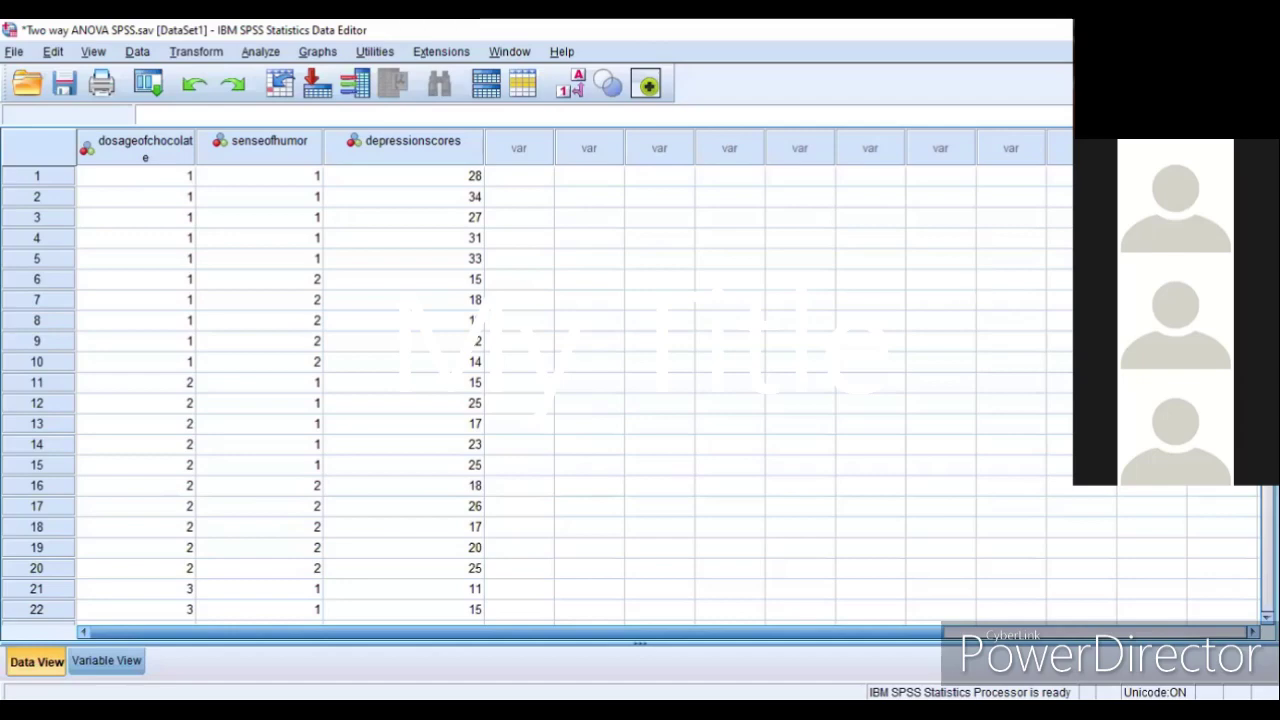
scroll(968, 287, down, 3)
scroll(630, 396, up, 2)
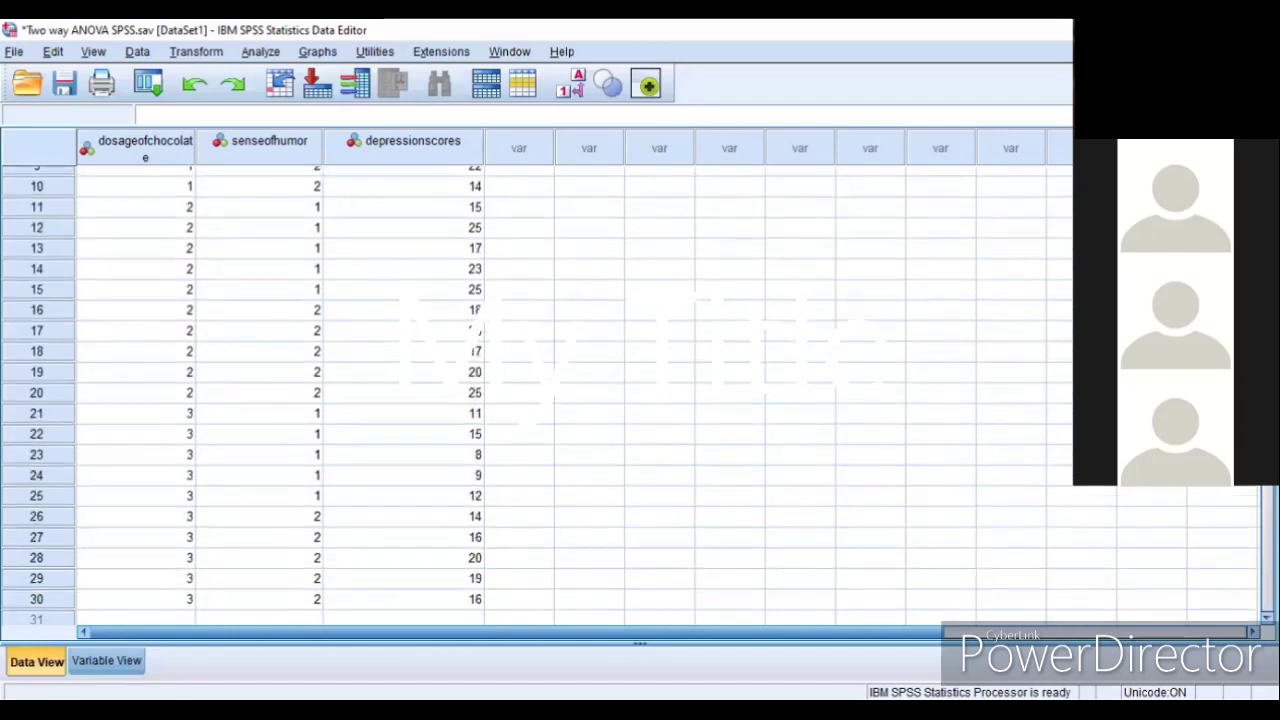
scroll(407, 286, up, 1)
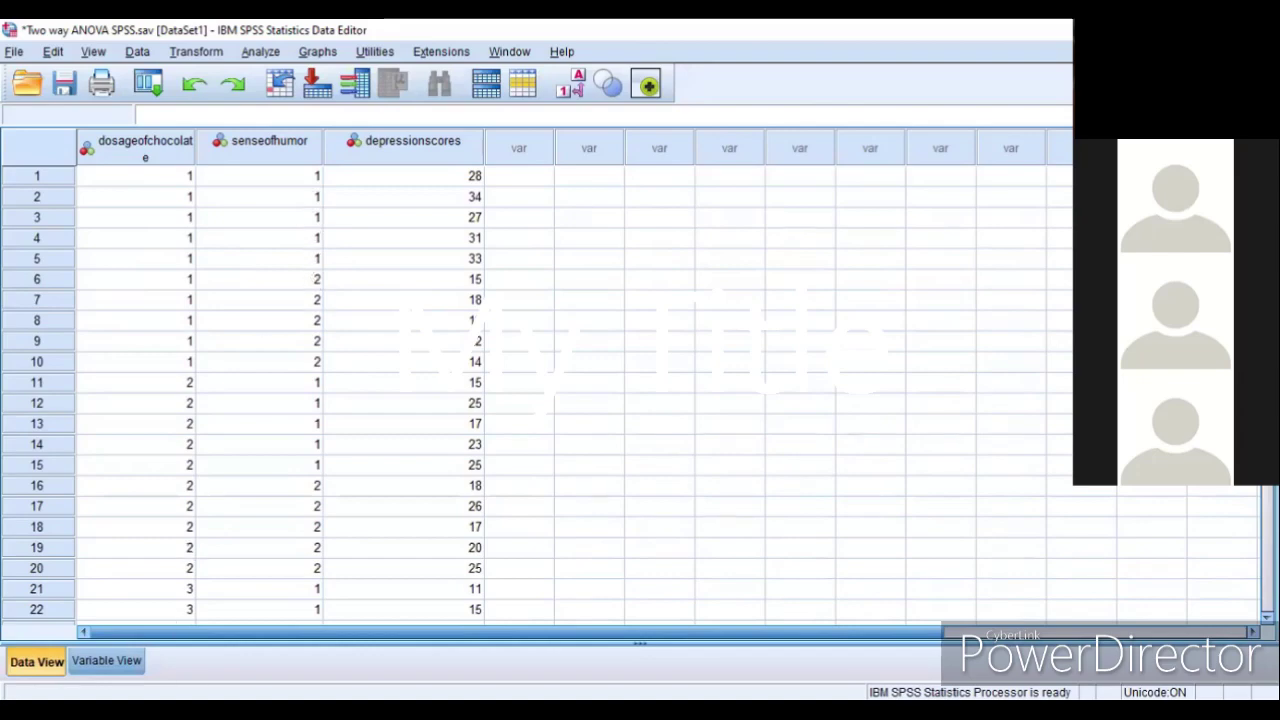
click(95, 660)
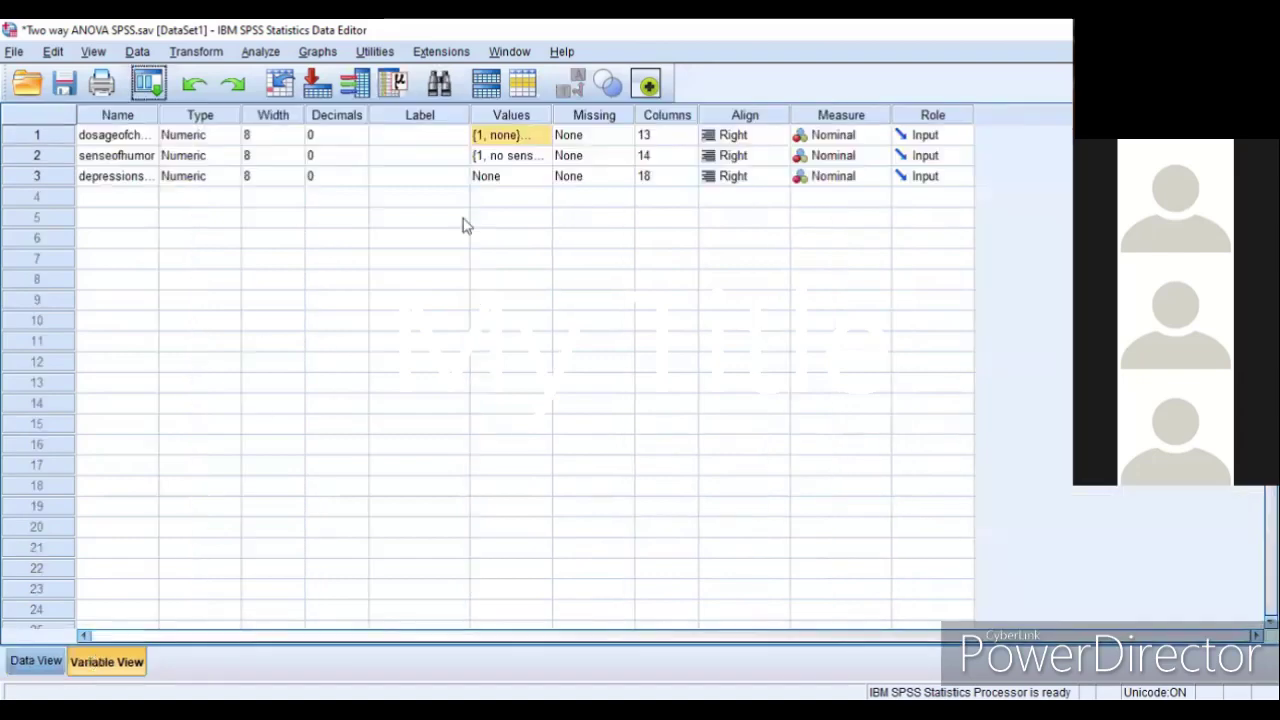
double_click(537, 158)
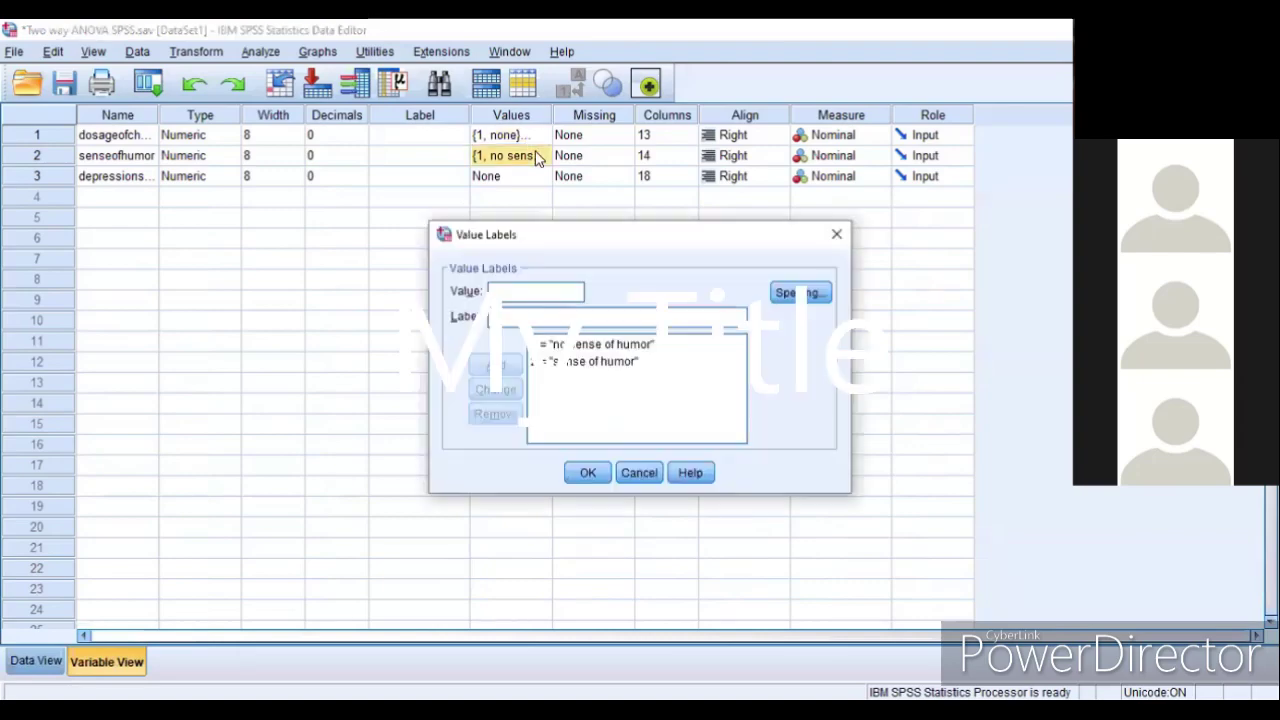
click(592, 472)
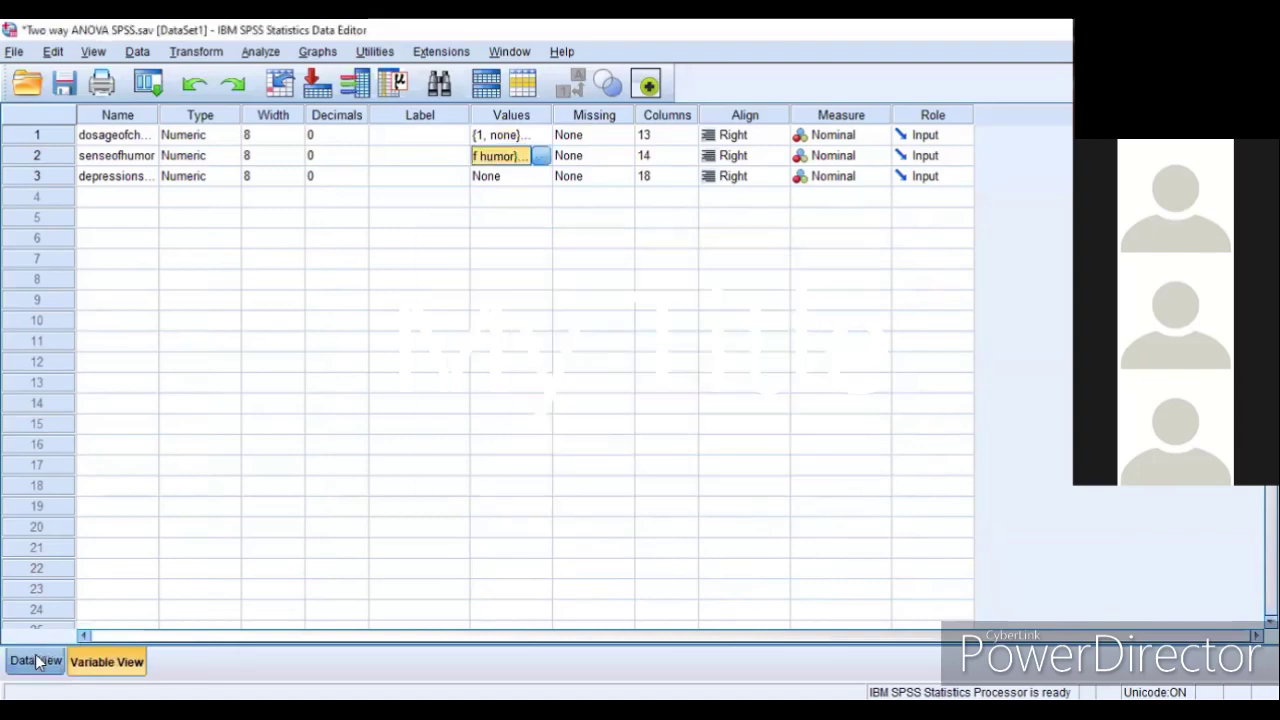
Step: Examine how the dosage and humor codes are paired with the depression scores across all cases
click(40, 661)
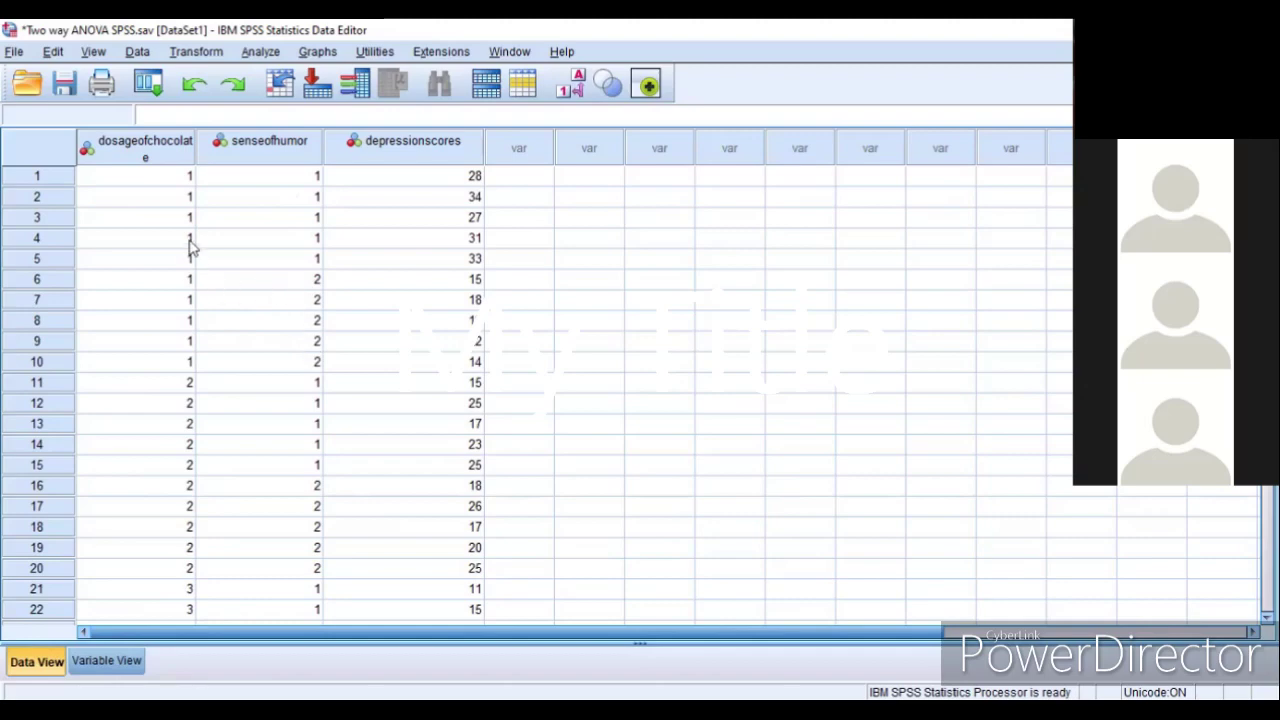
drag(190, 240, 190, 299)
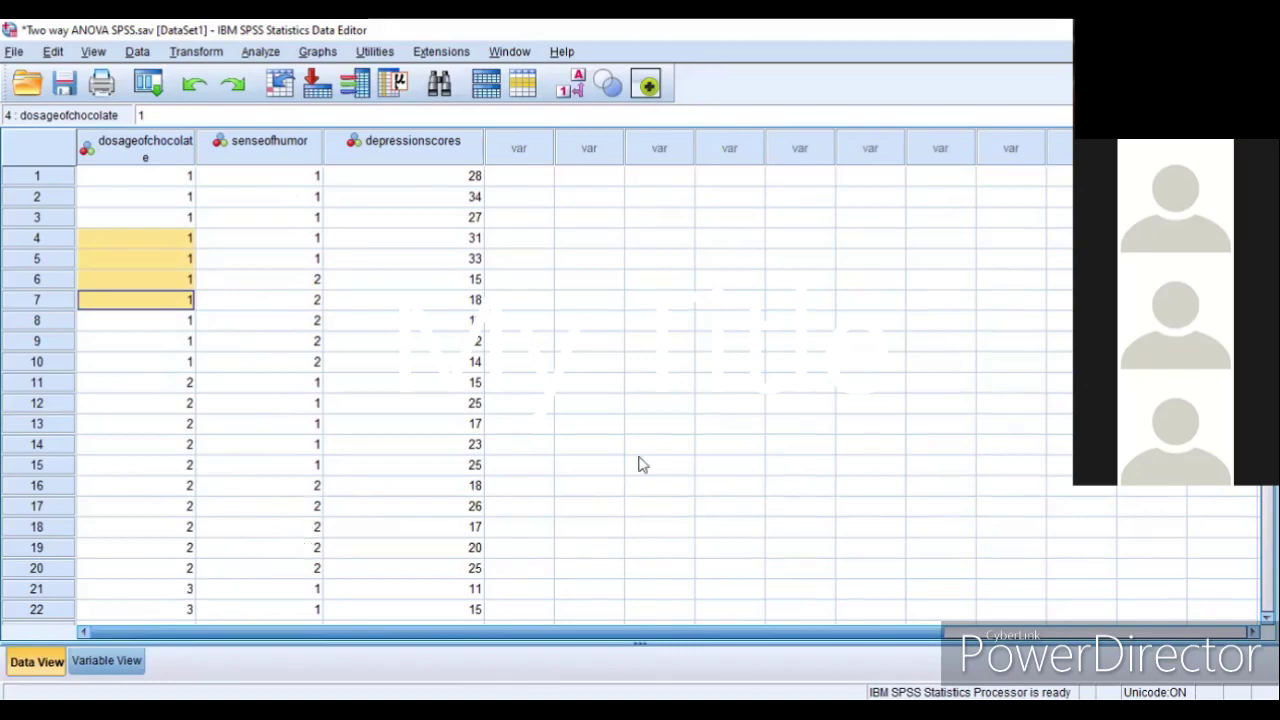
scroll(630, 396, down, 3)
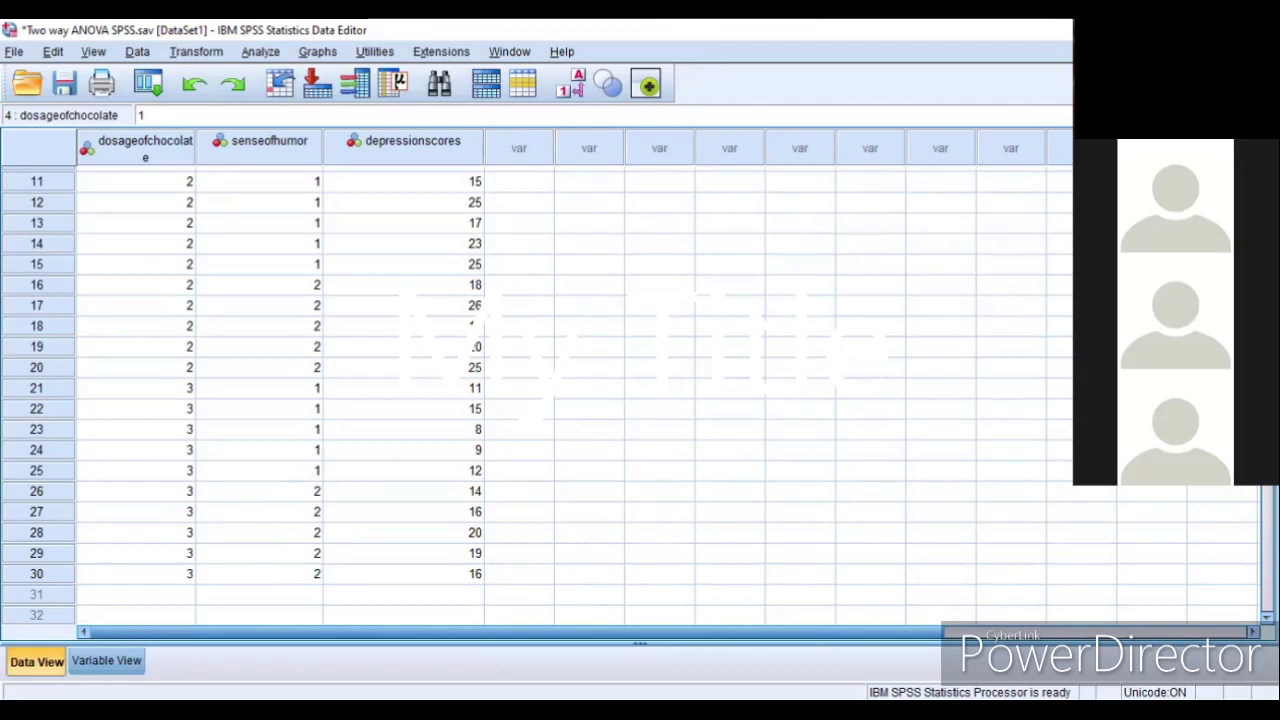
scroll(630, 396, up, 4)
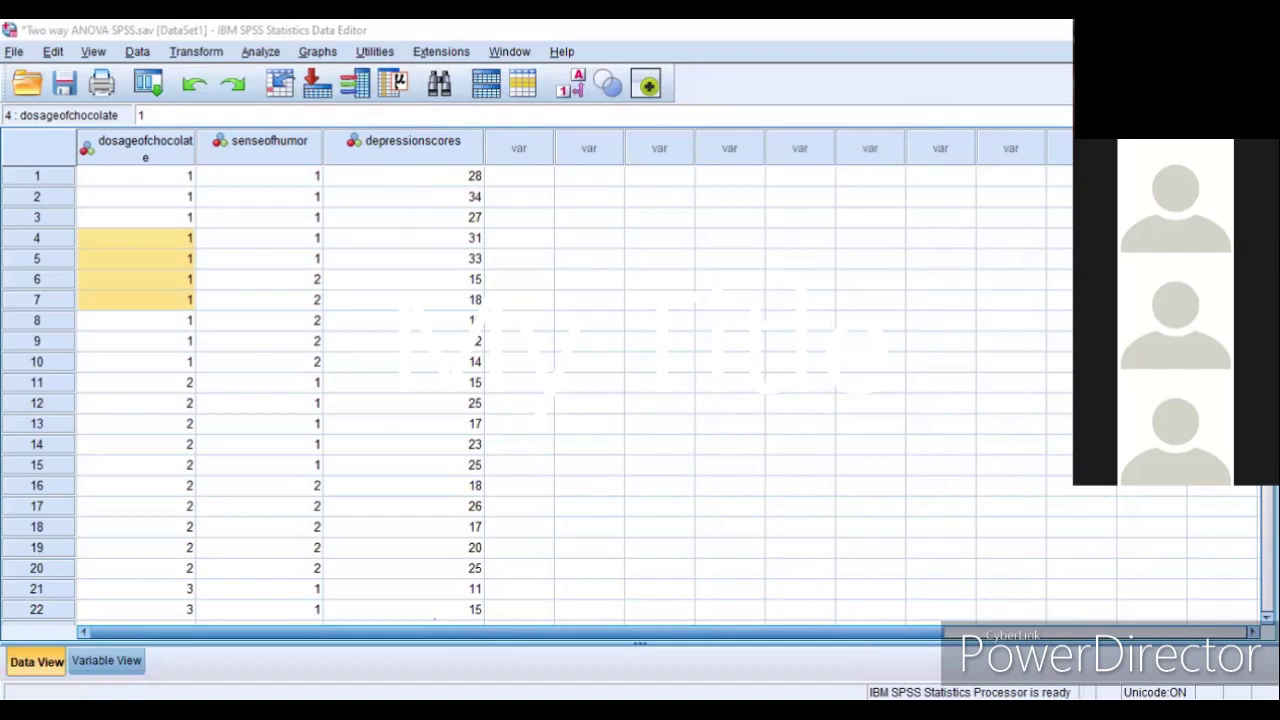
Step: Start a General Linear Model Univariate analysis with depressionscores as the dependent variable
click(220, 56)
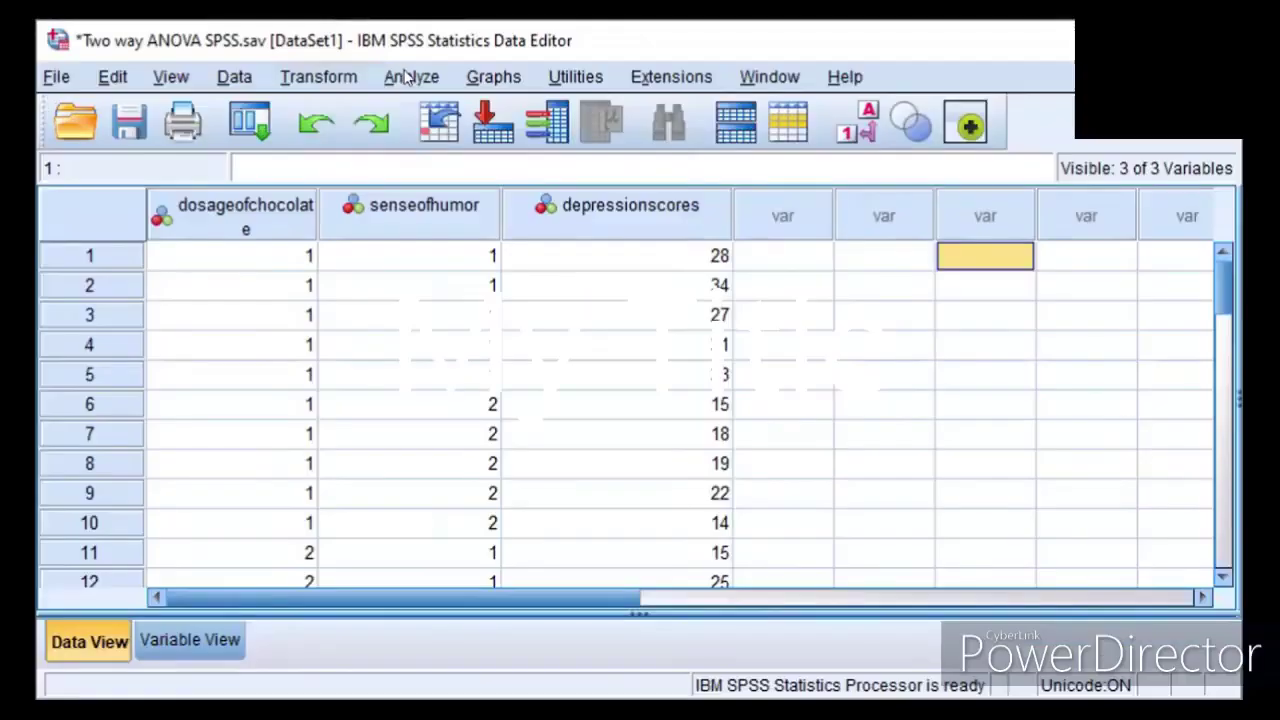
click(405, 74)
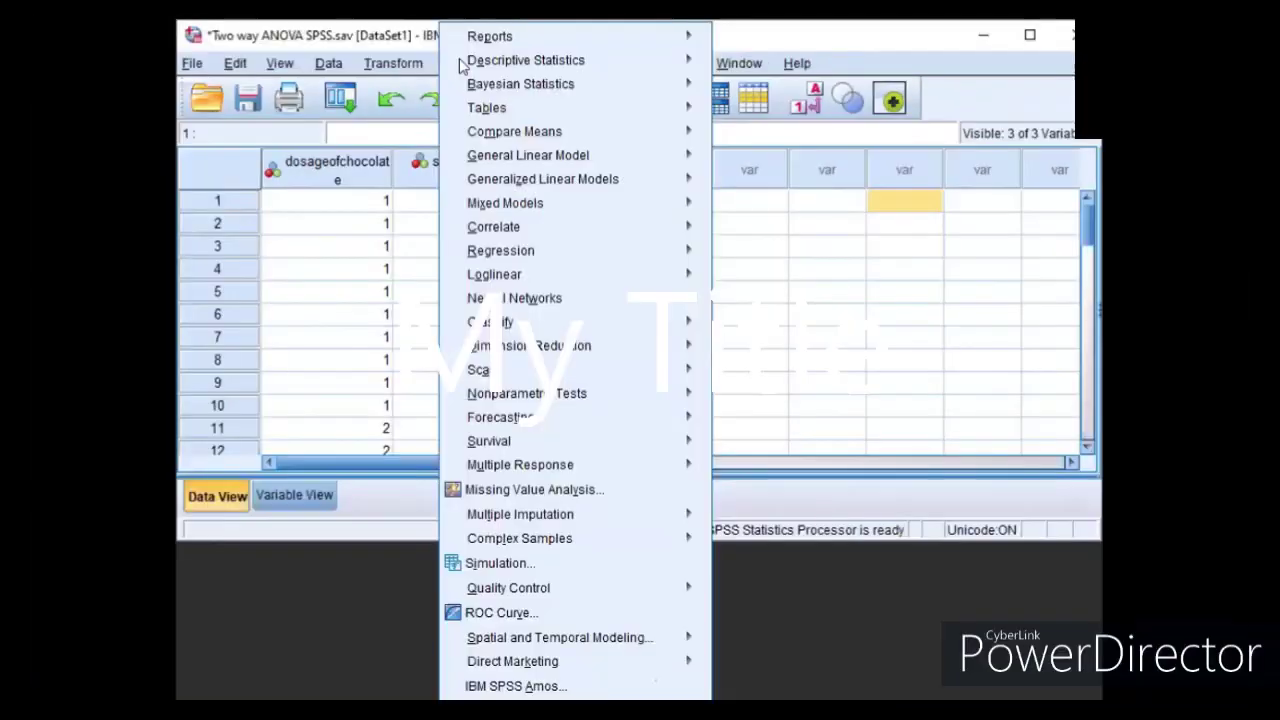
mouse_move(500, 152)
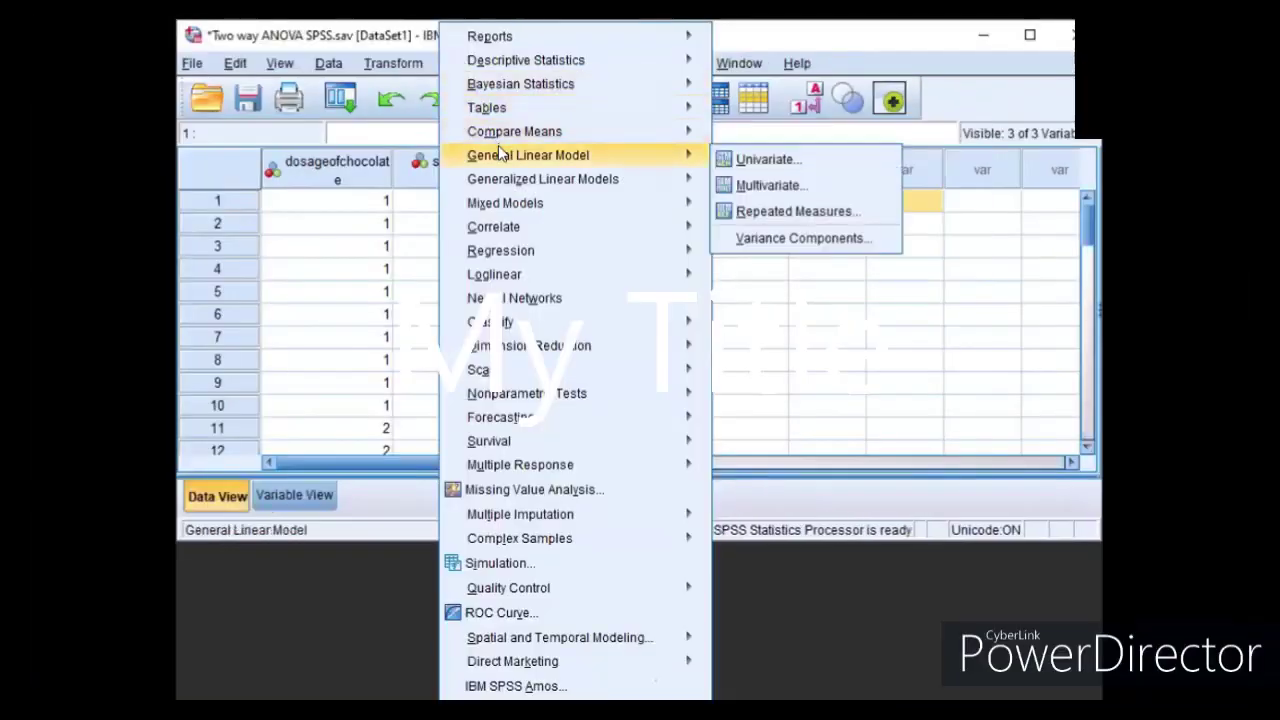
click(768, 159)
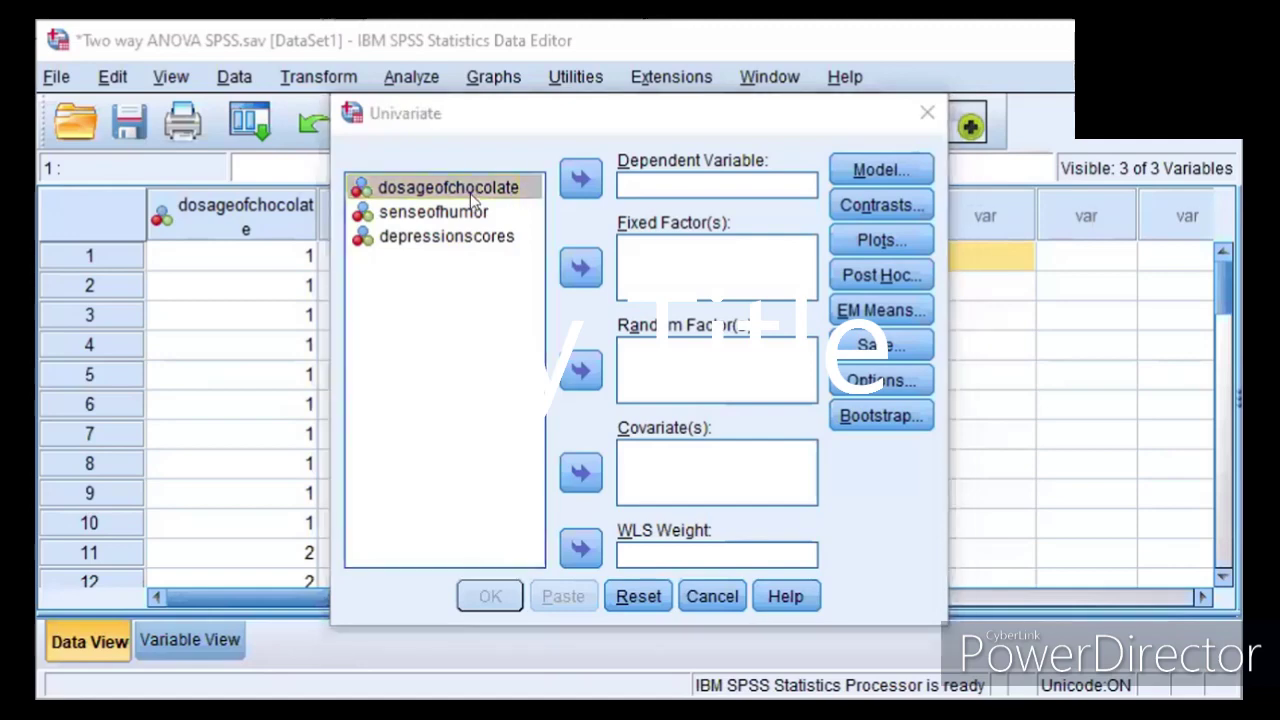
click(427, 243)
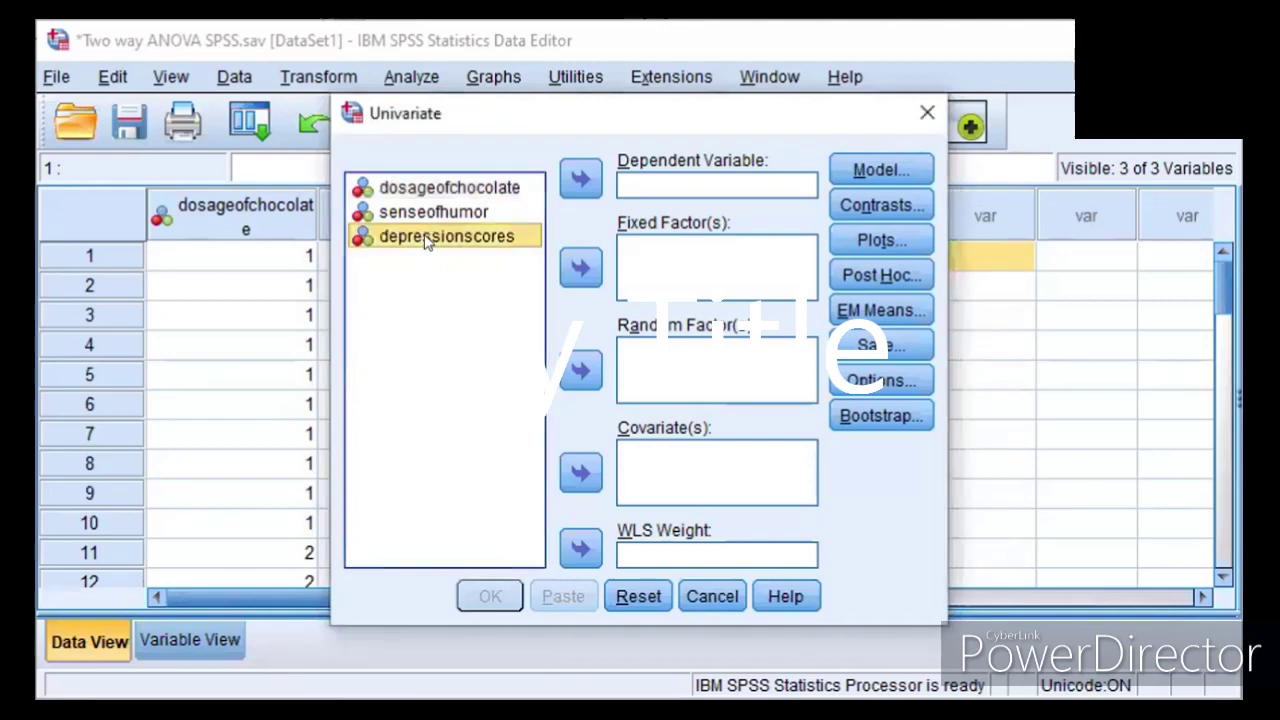
click(581, 179)
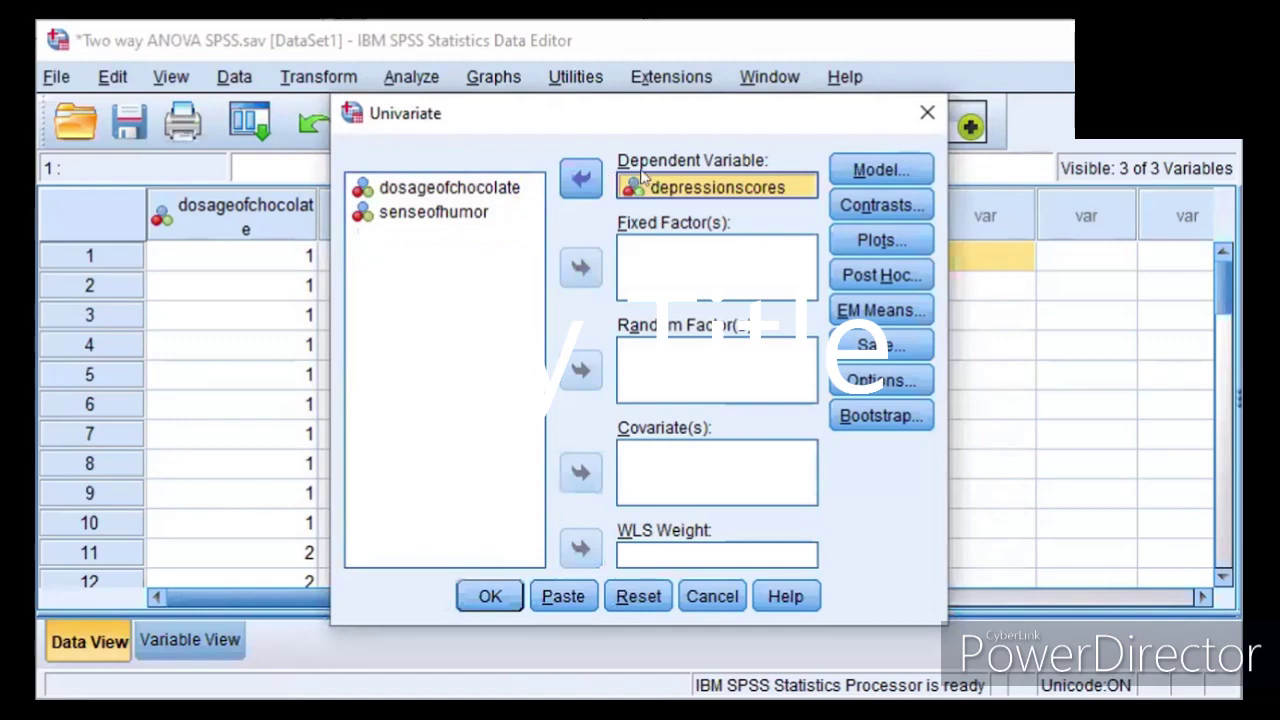
Step: Assign dosageofchocolate and senseofhumor together as the fixed factors of the univariate analysis
click(470, 186)
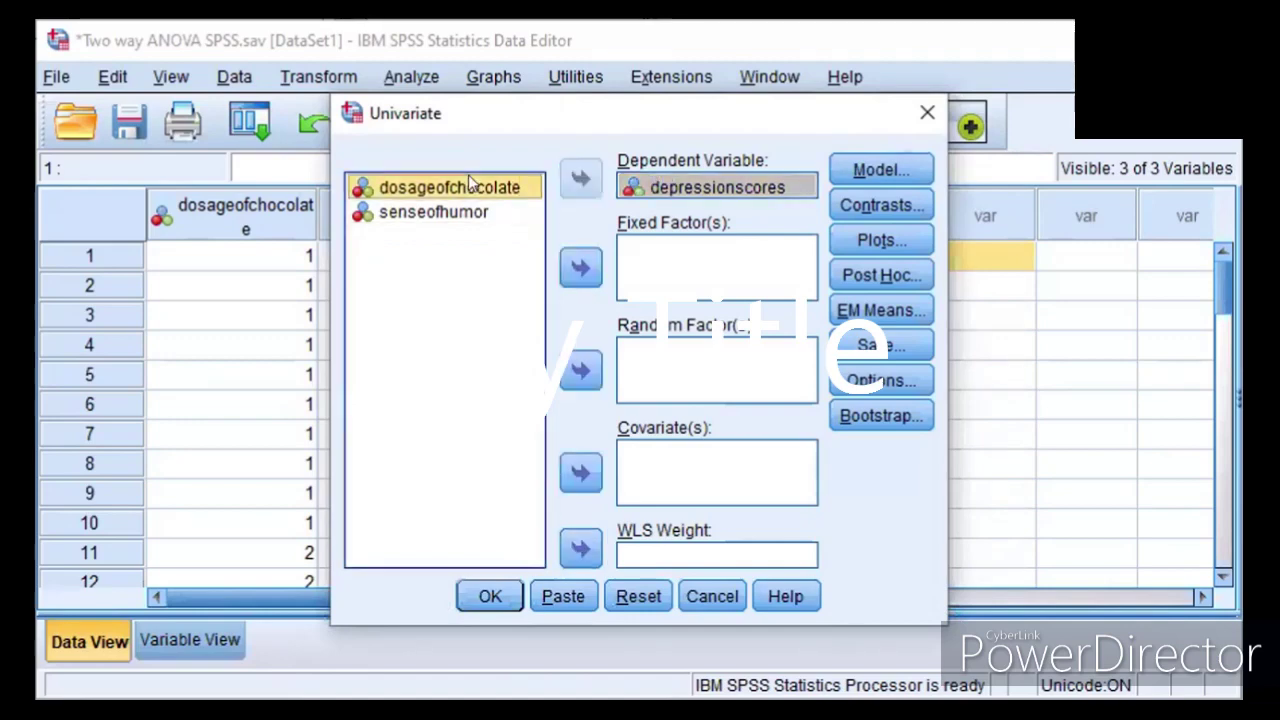
key(shift+Down)
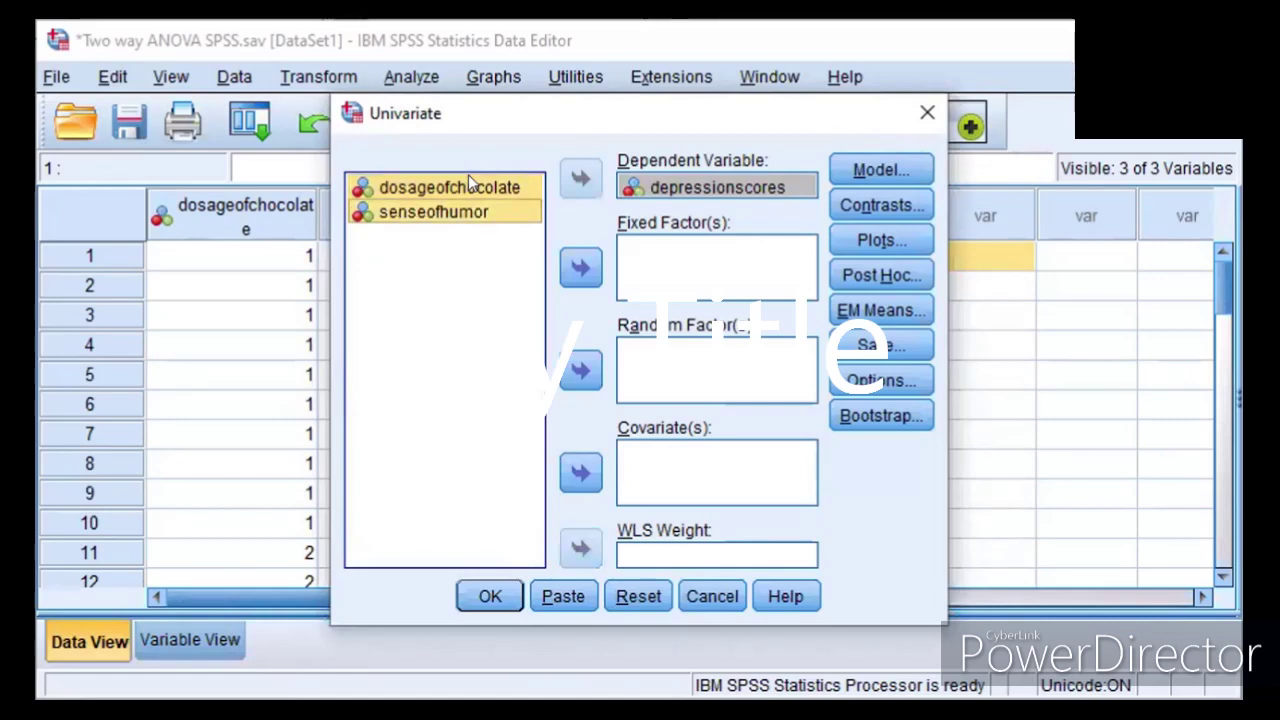
click(580, 270)
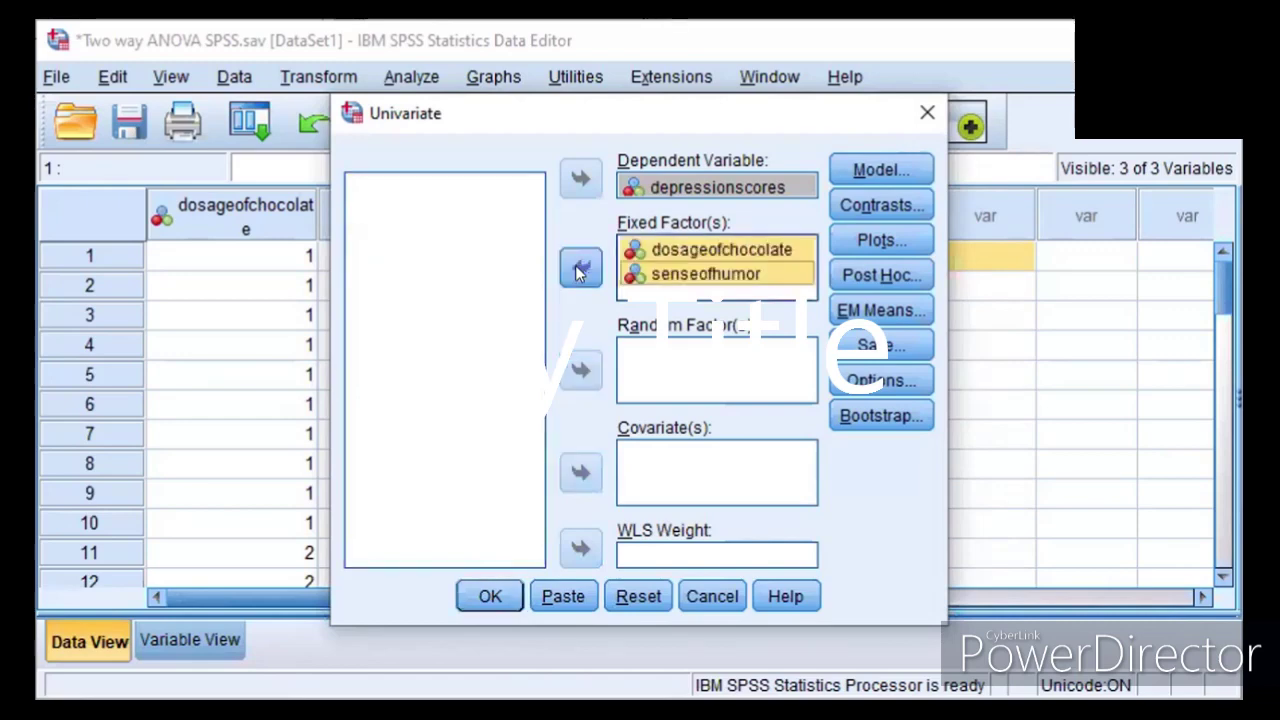
Step: Add a profile plot with dosageofchocolate on the horizontal axis and senseofhumor as separate lines
click(881, 236)
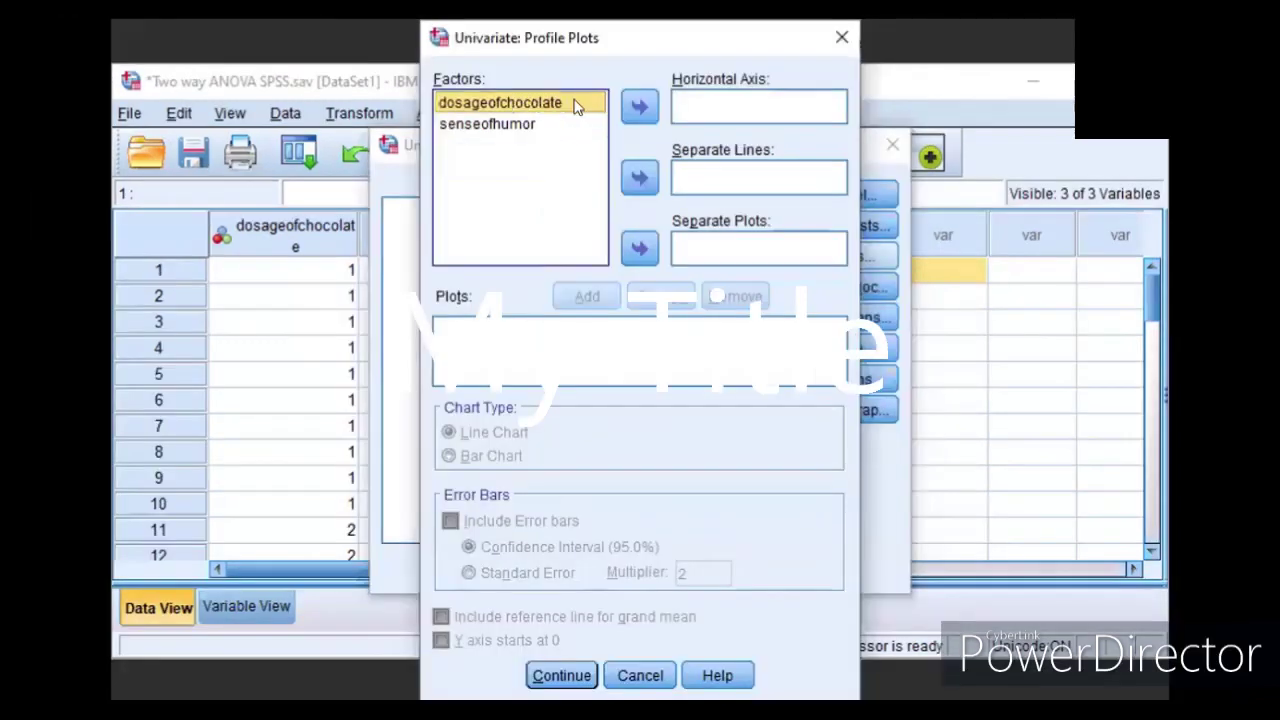
click(641, 107)
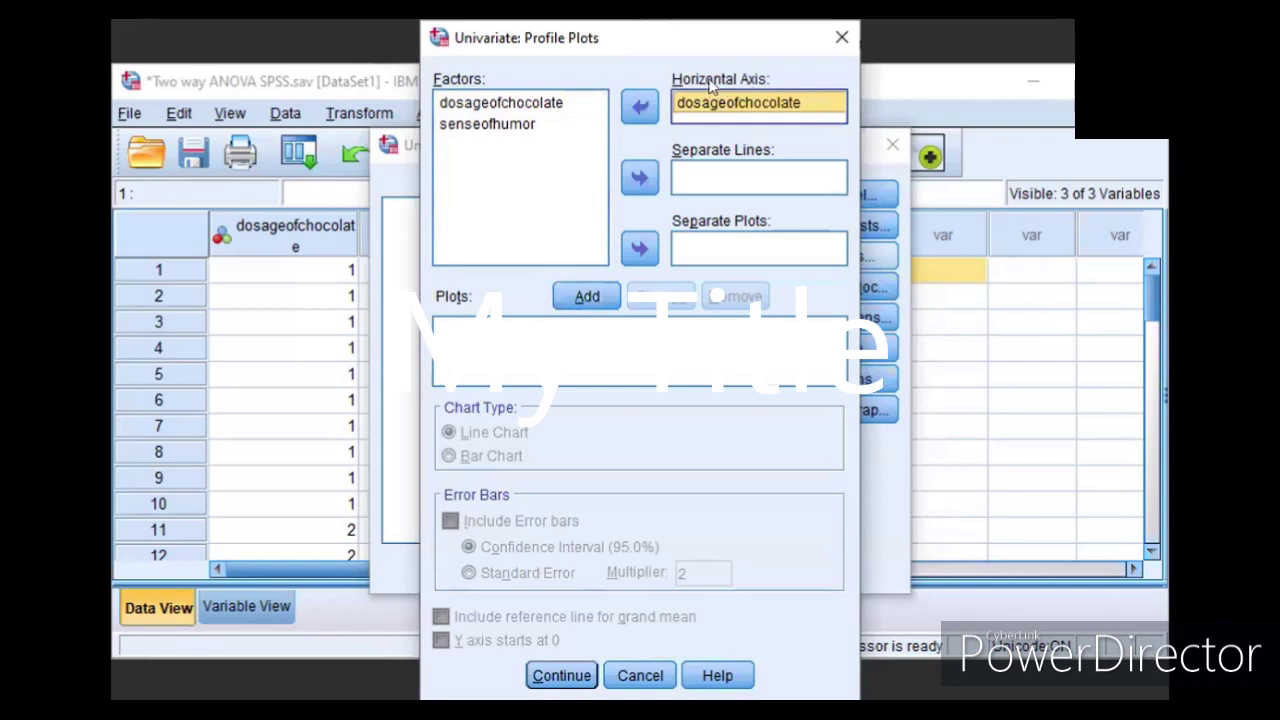
click(493, 123)
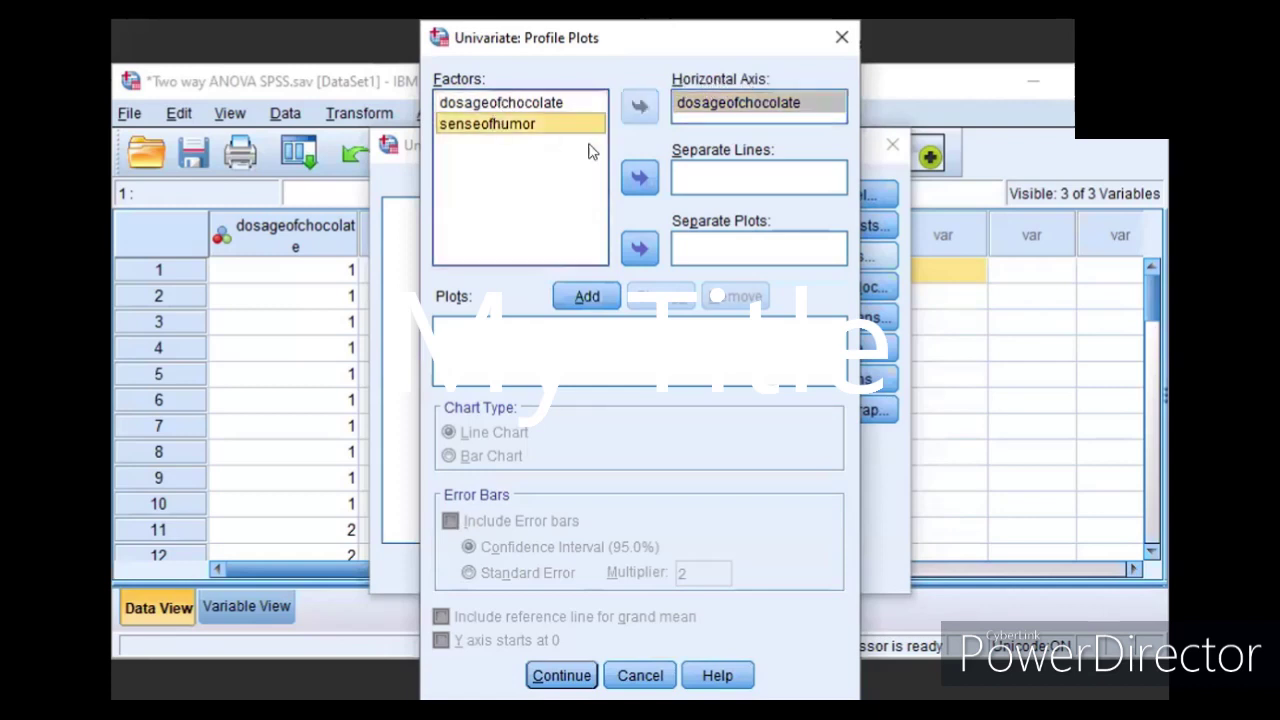
click(640, 177)
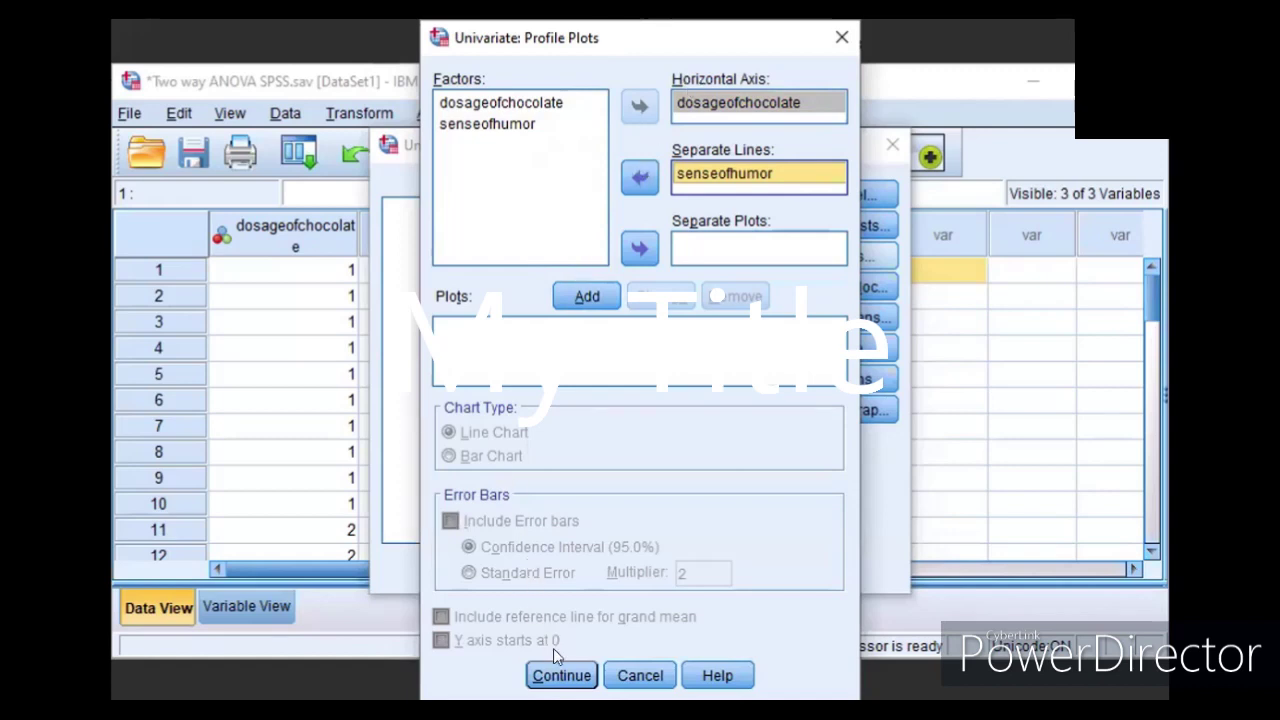
click(586, 296)
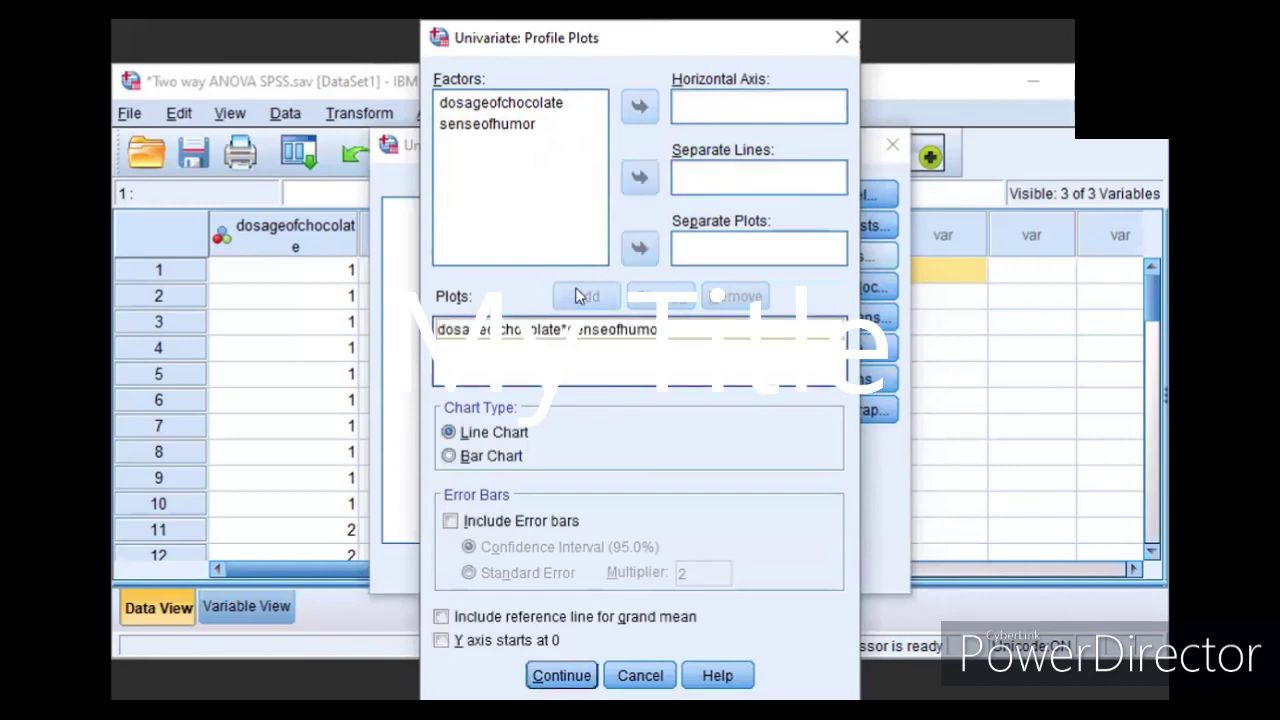
click(562, 675)
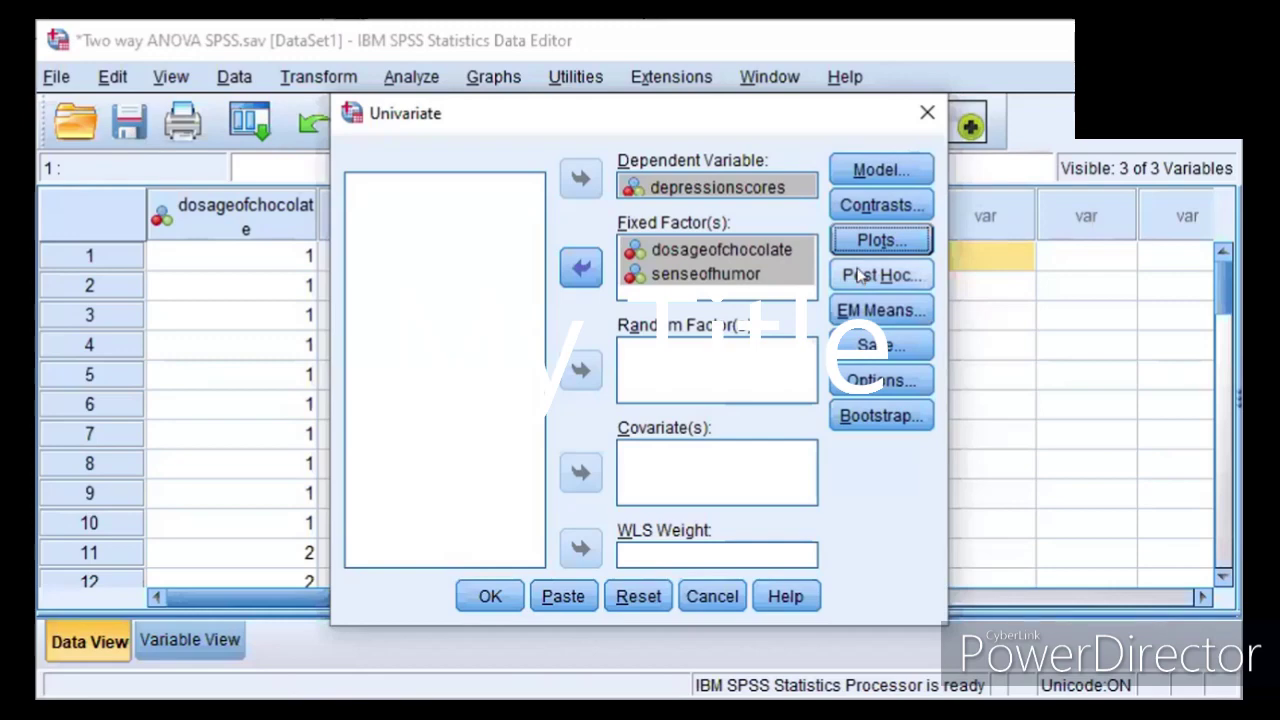
Step: Request Tukey post hoc comparisons for the dosageofchocolate factor
click(858, 276)
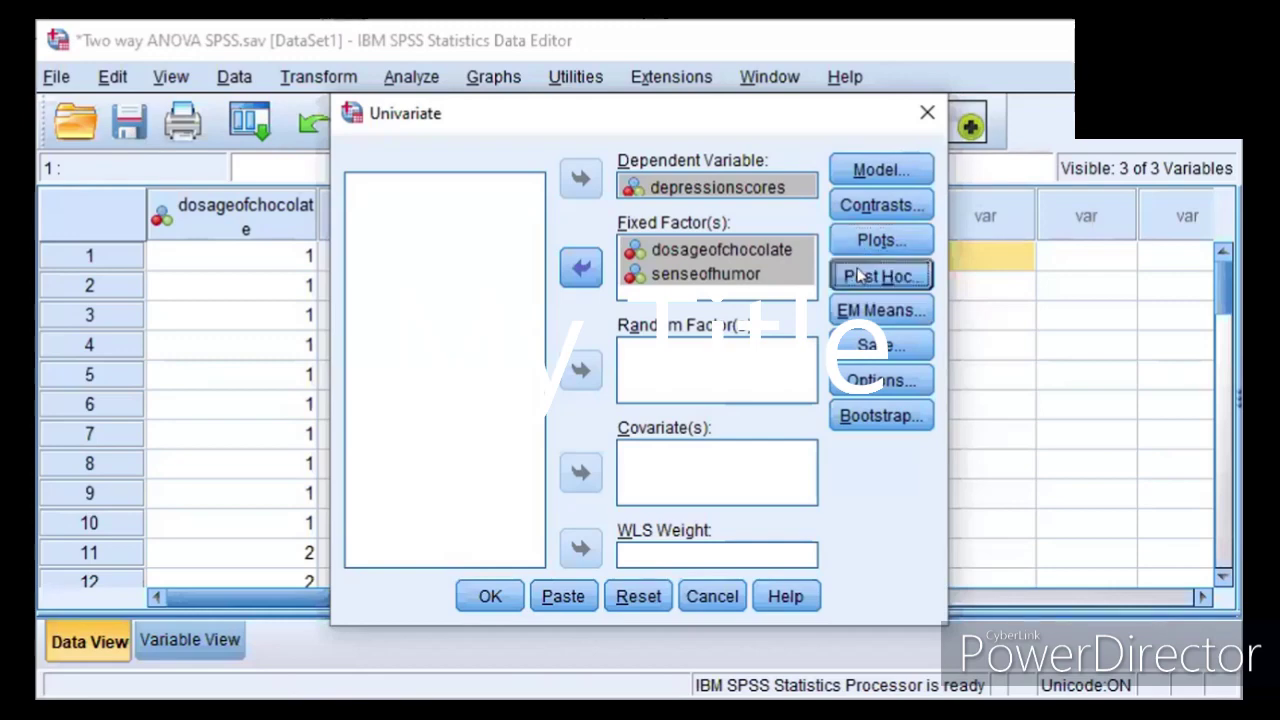
drag(485, 186, 540, 163)
click(540, 163)
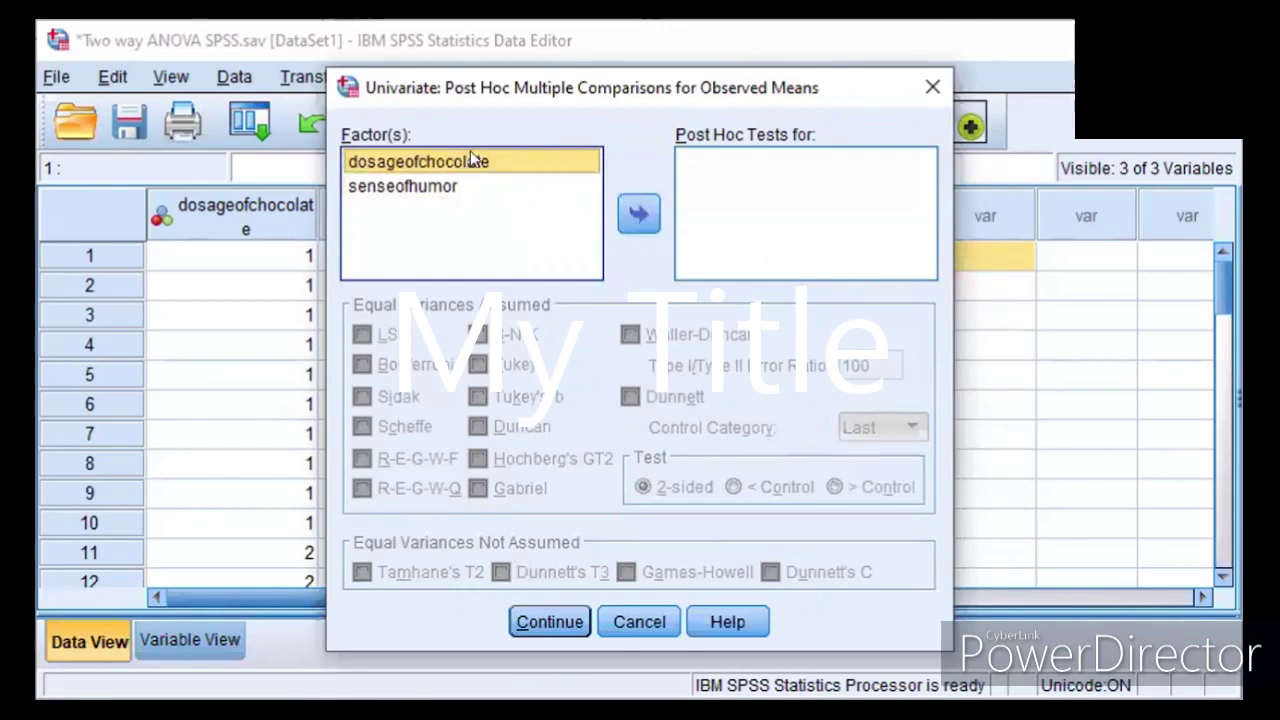
click(640, 213)
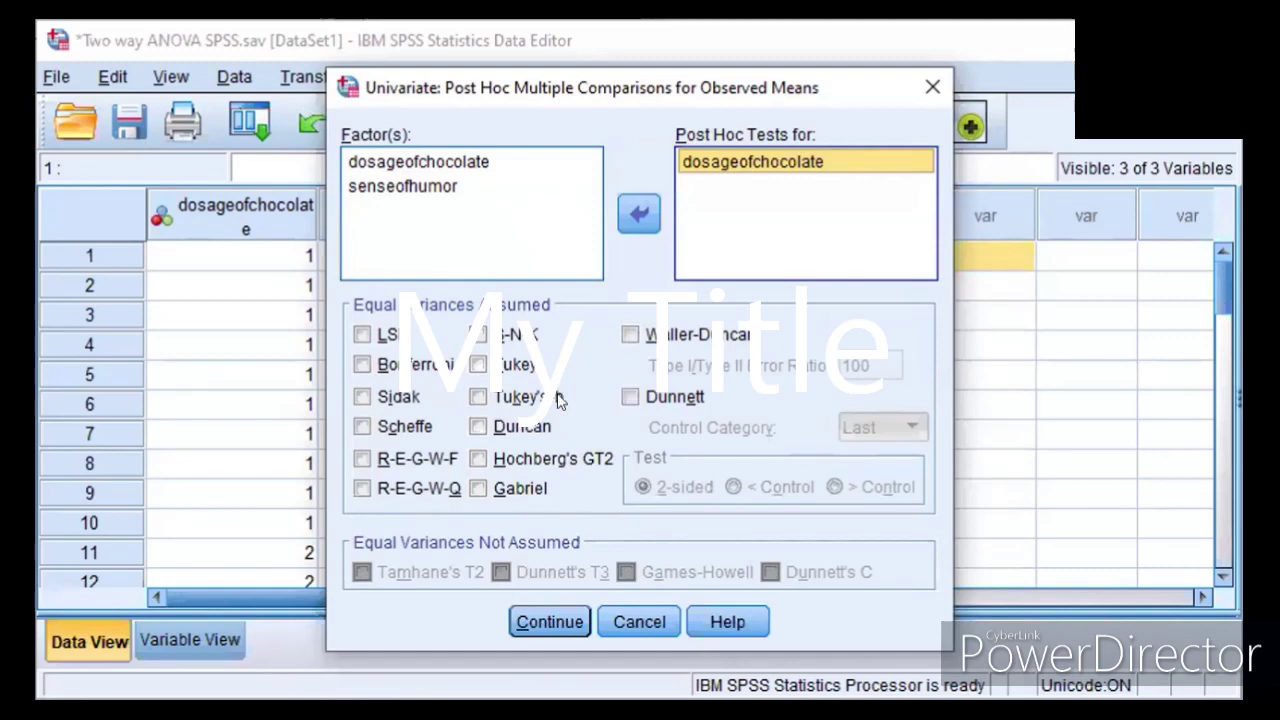
click(478, 364)
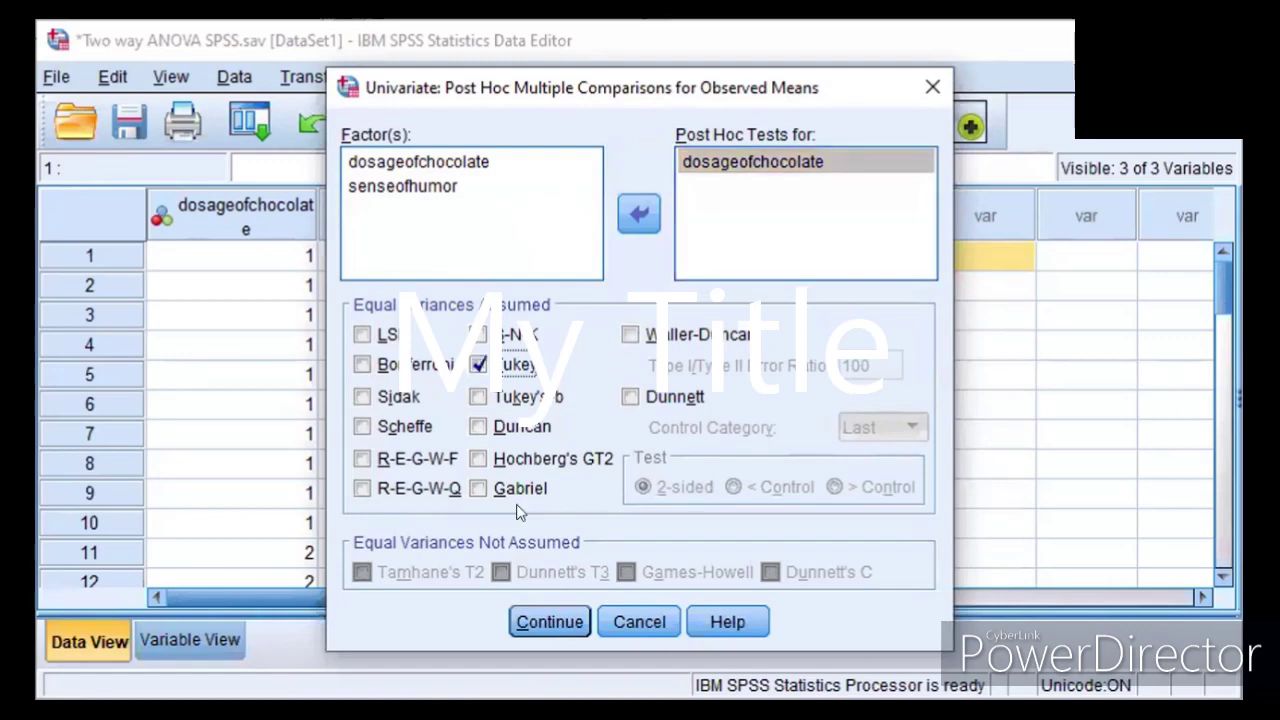
click(549, 624)
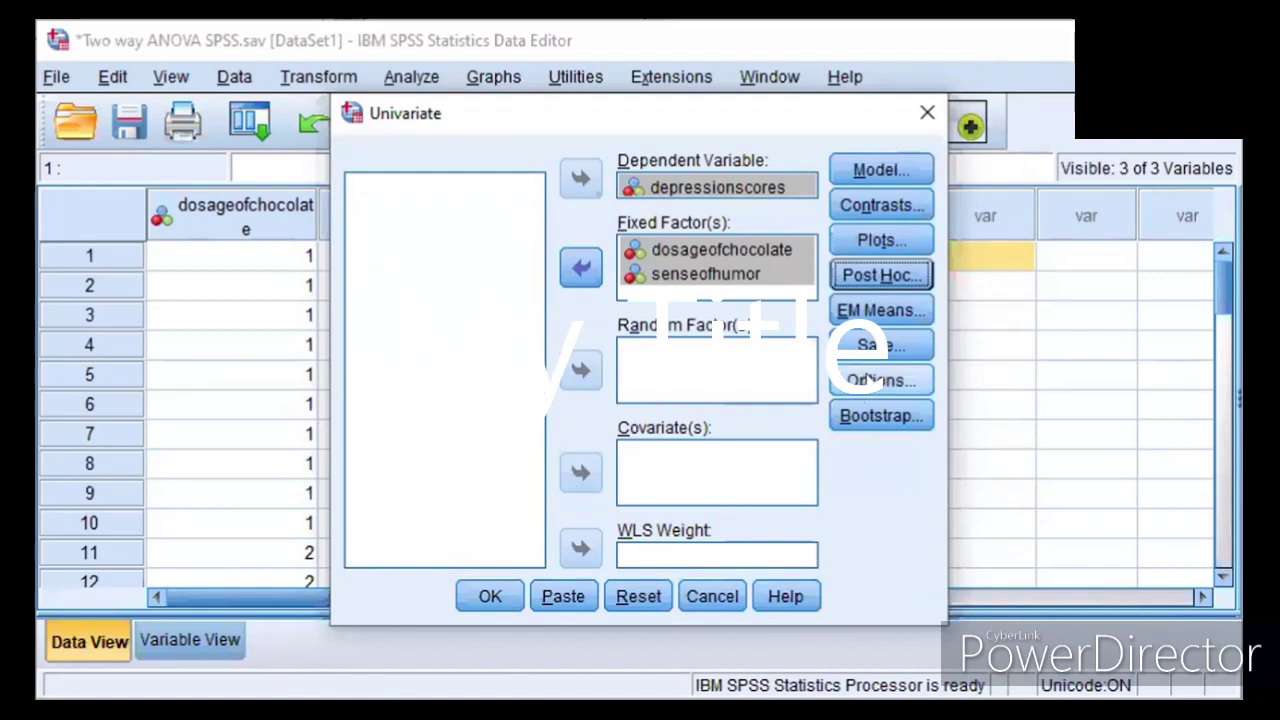
Step: Include descriptive statistics, estimates of effect size and homogeneity tests in the output, and run the univariate analysis
click(878, 382)
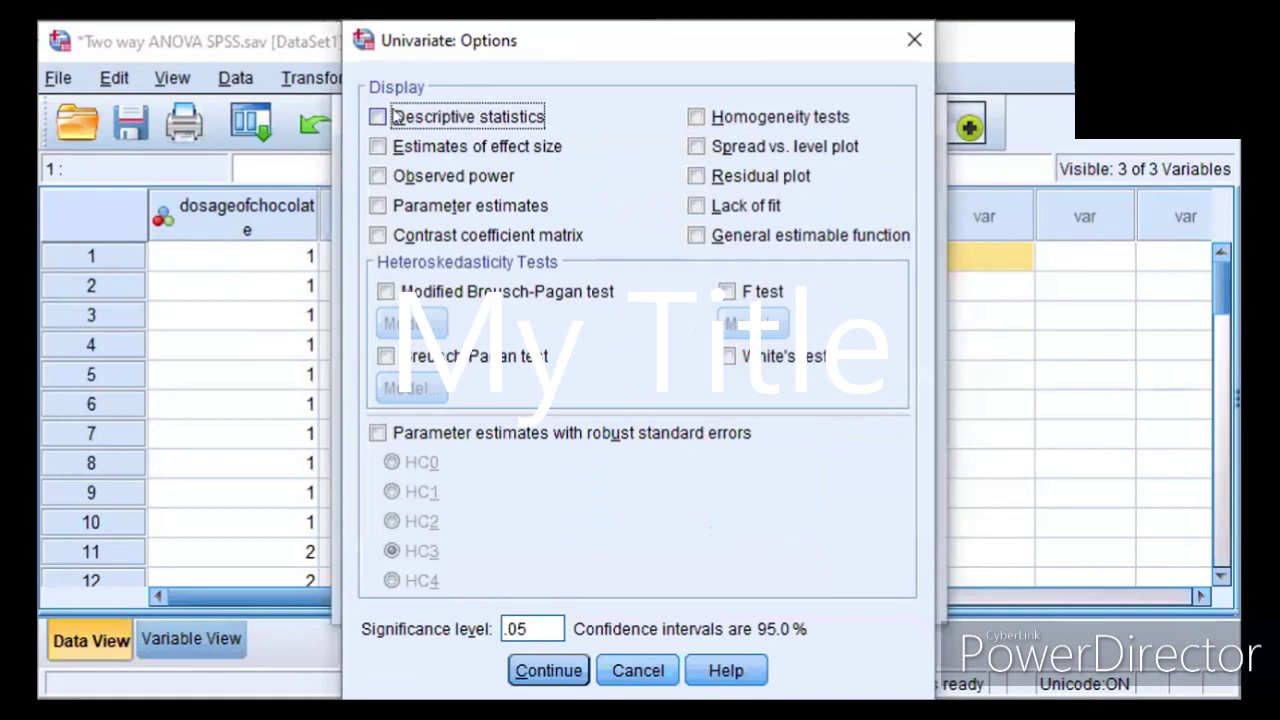
click(384, 117)
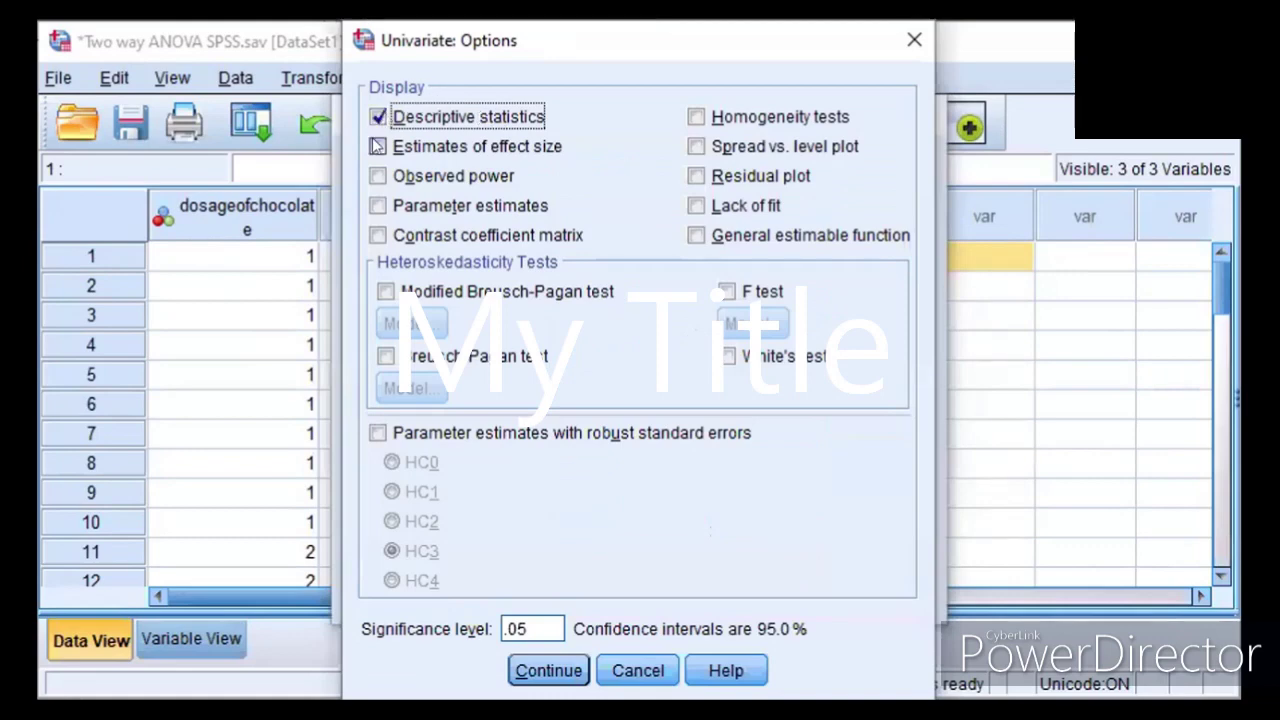
click(378, 146)
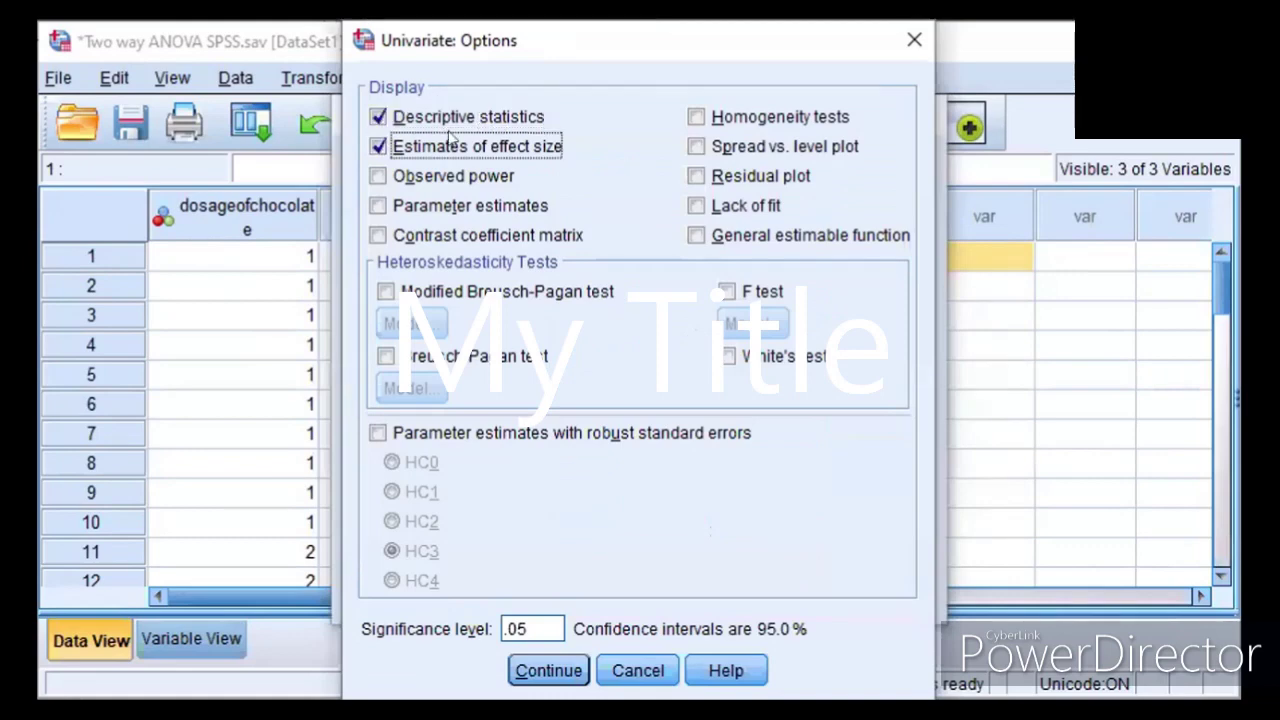
click(696, 117)
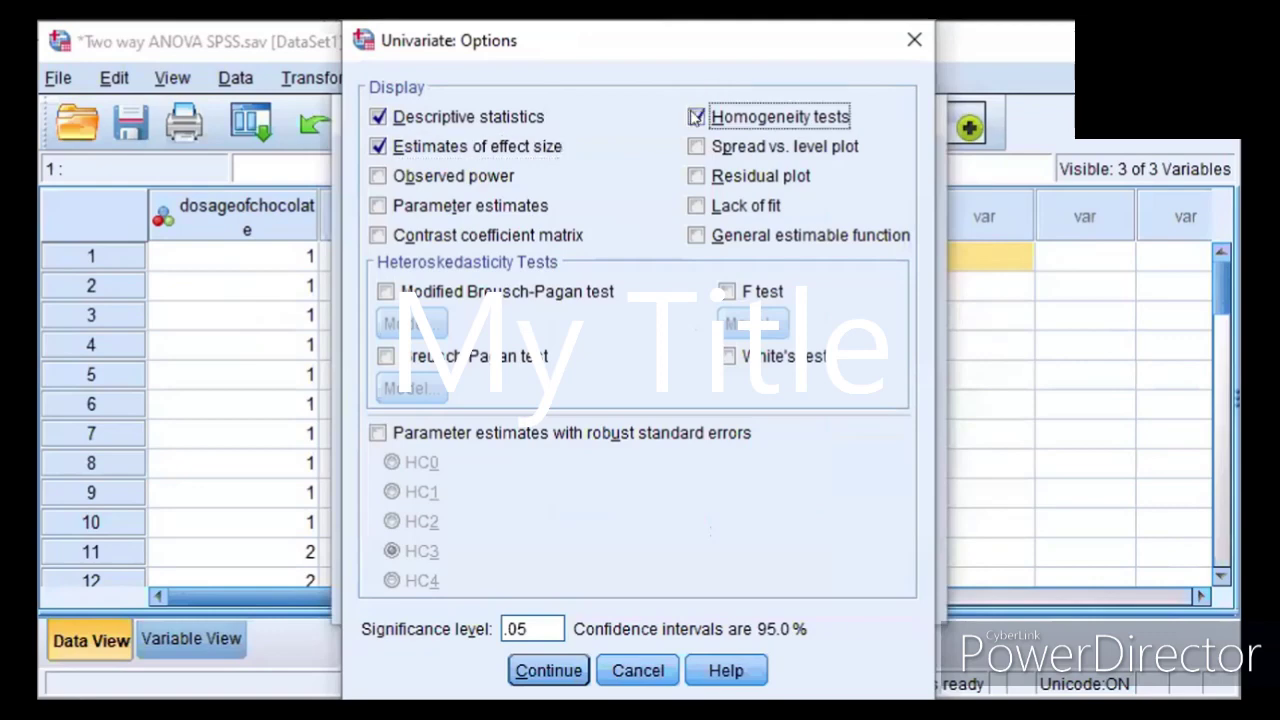
click(548, 670)
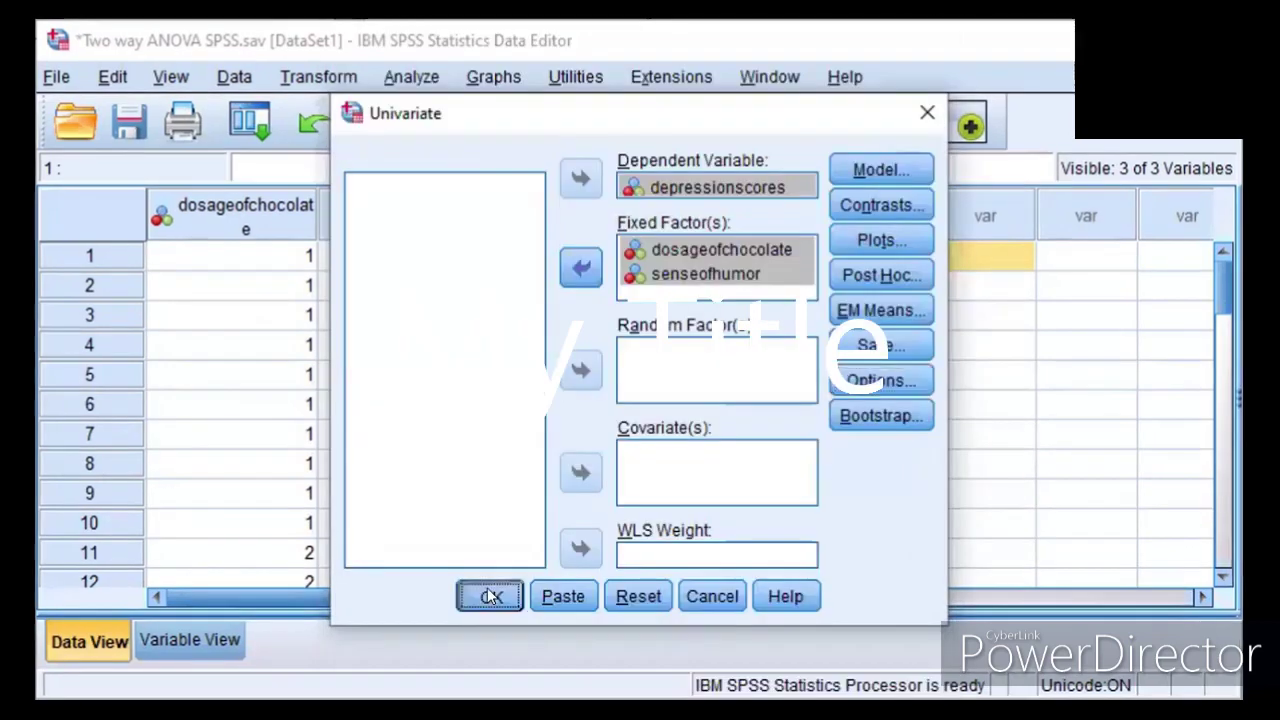
click(490, 596)
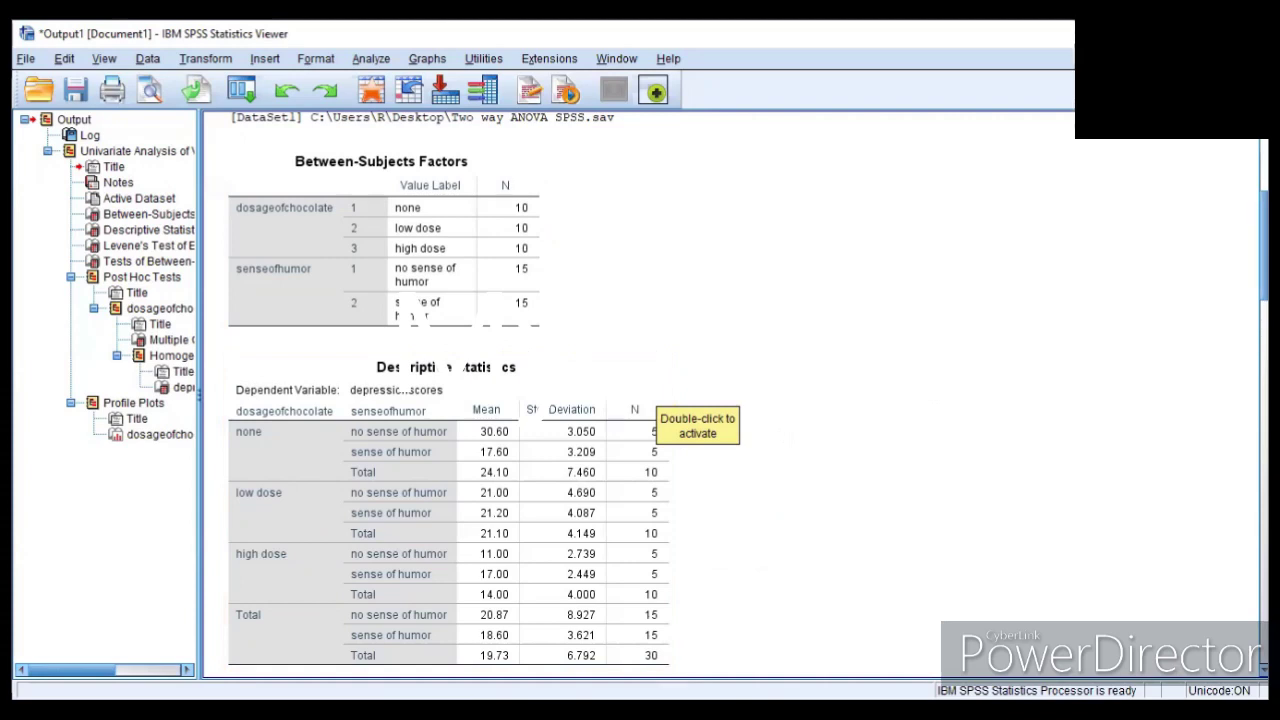
Step: Examine the group means in the Descriptive Statistics table and the significance values of Levene's test
scroll(496, 395, down, 4)
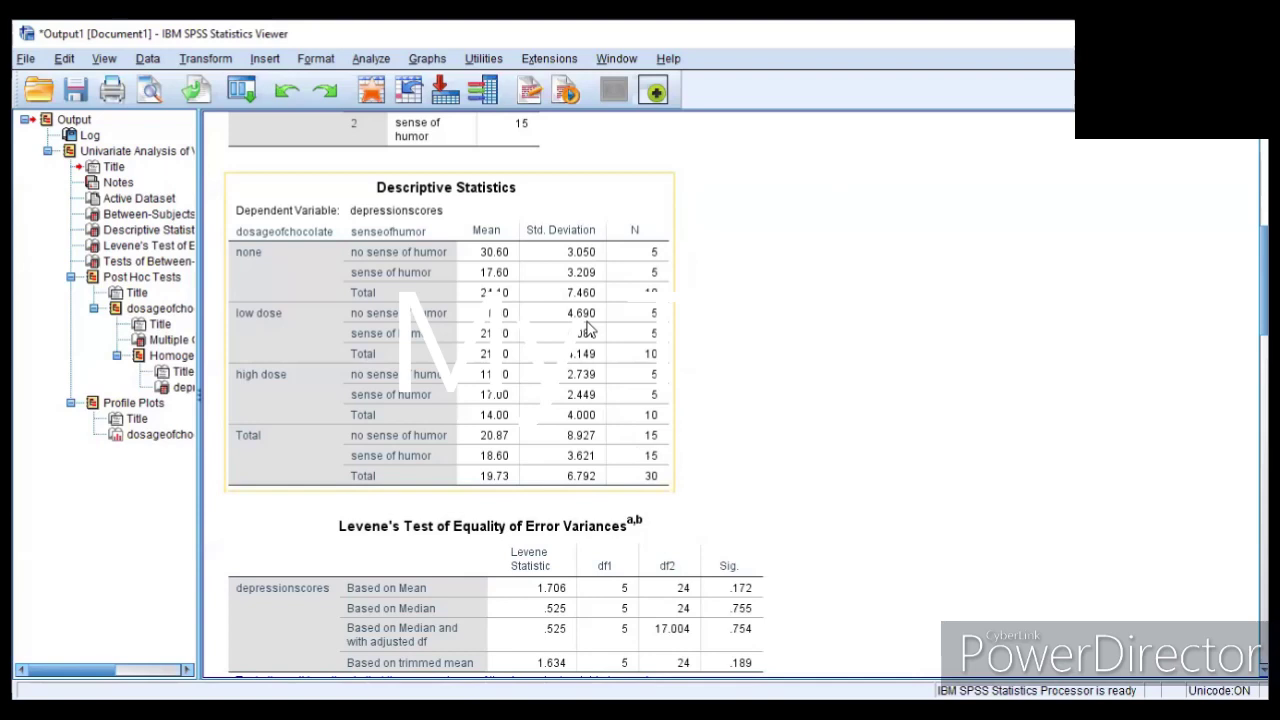
click(645, 535)
click(800, 514)
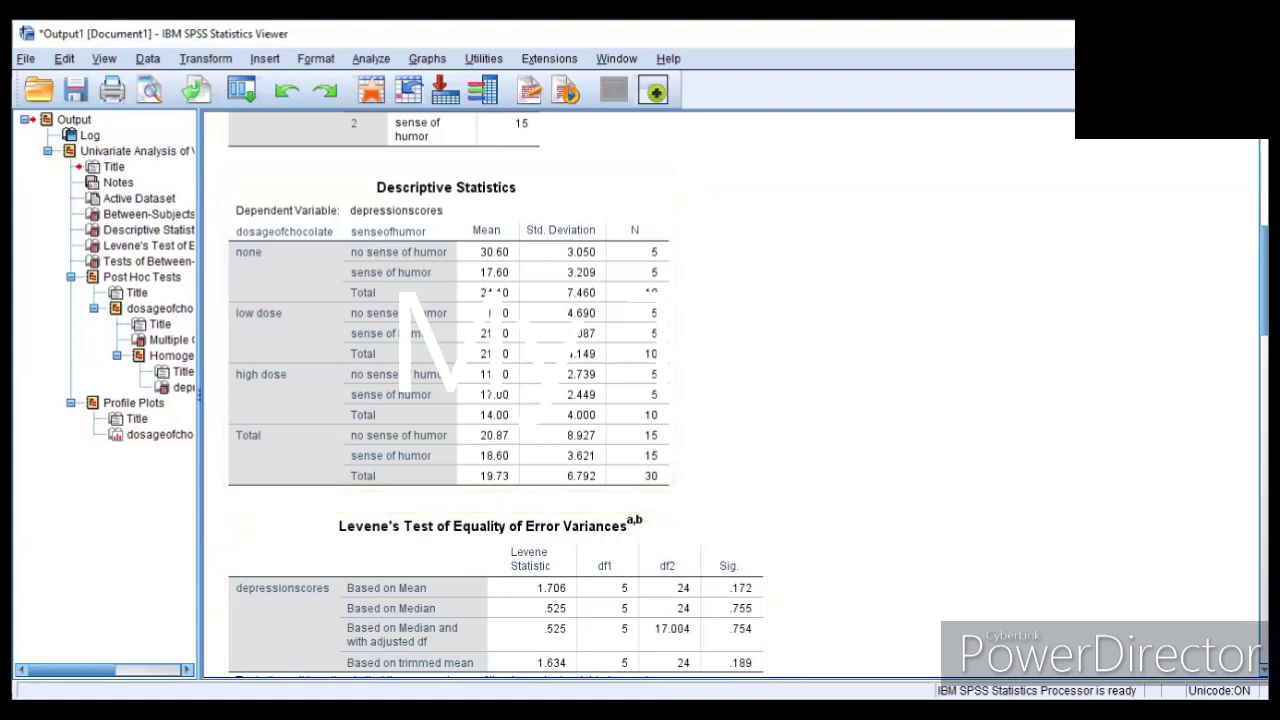
scroll(995, 386, down, 3)
click(690, 510)
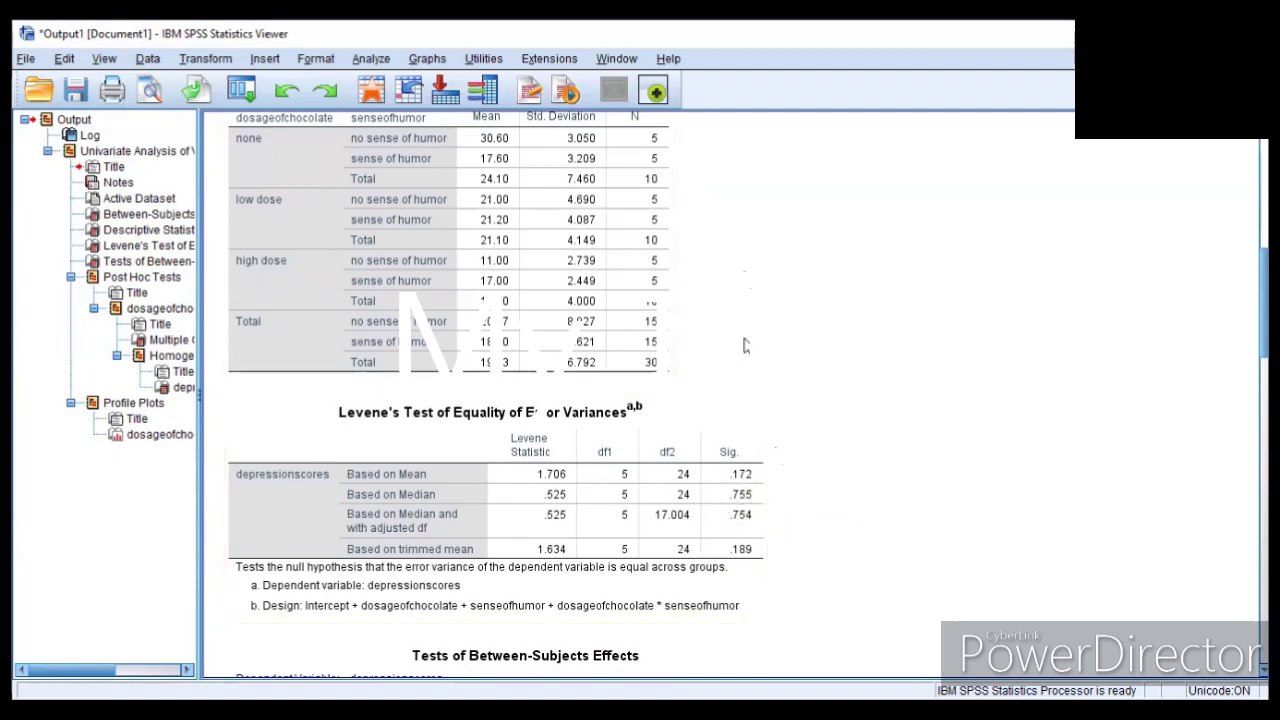
Step: Read the significance of both main effects and their interaction in the Tests of Between-Subjects Effects table
scroll(731, 194, down, 5)
click(695, 393)
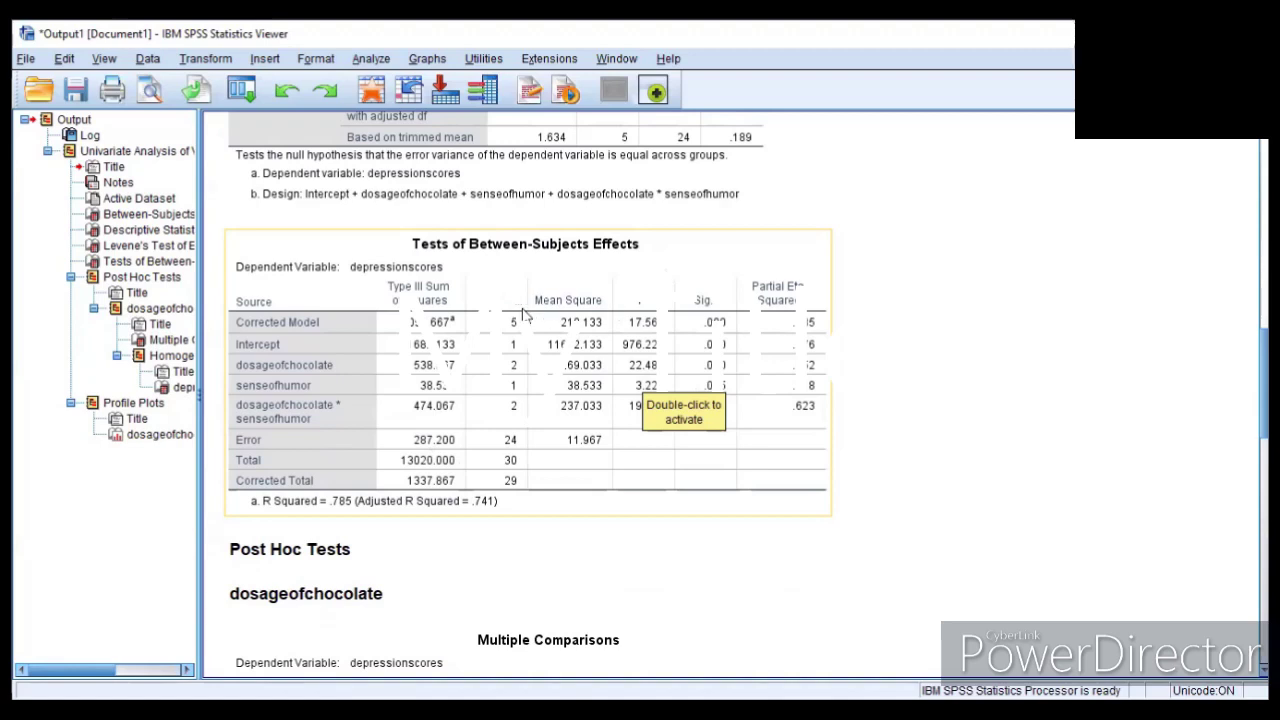
scroll(547, 312, up, 2)
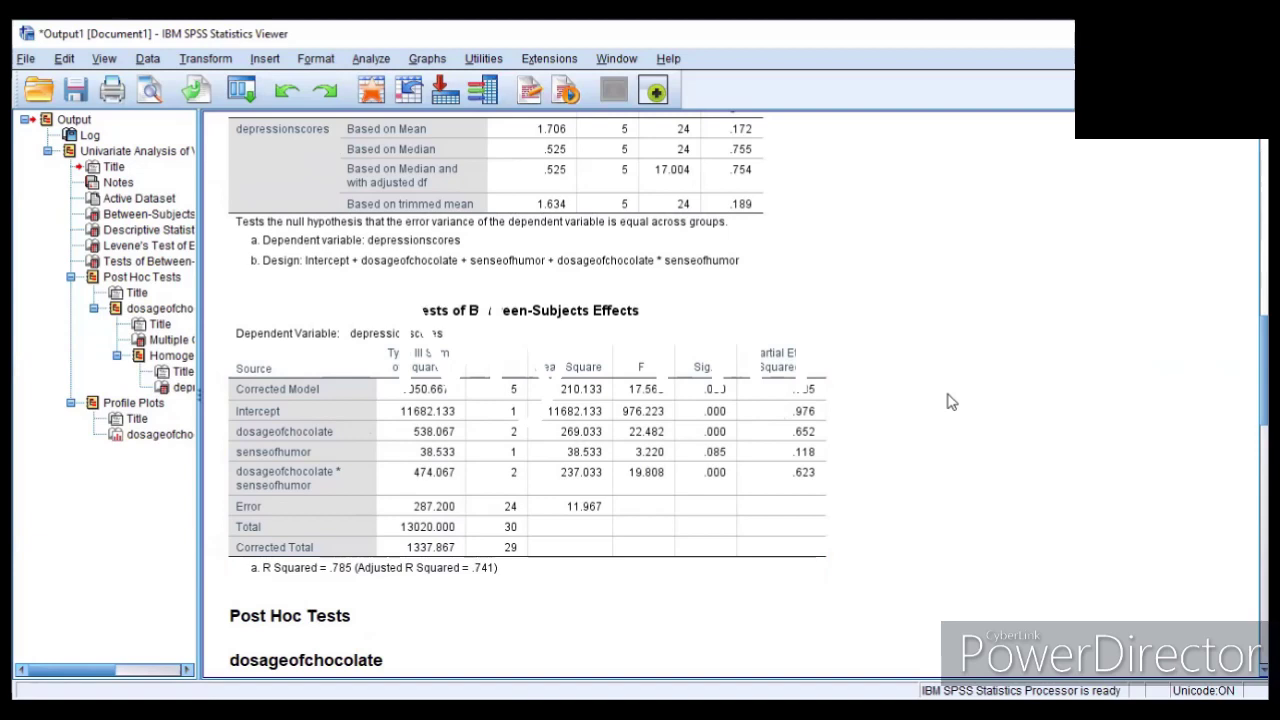
click(704, 432)
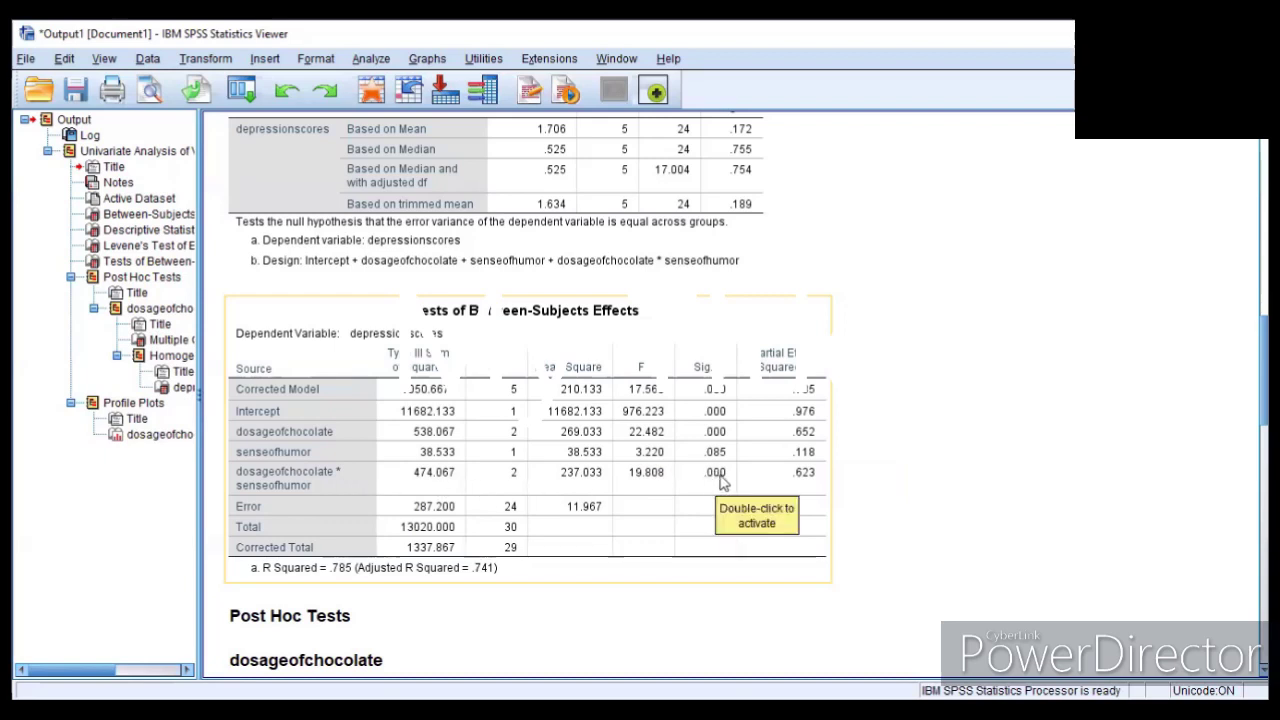
click(928, 446)
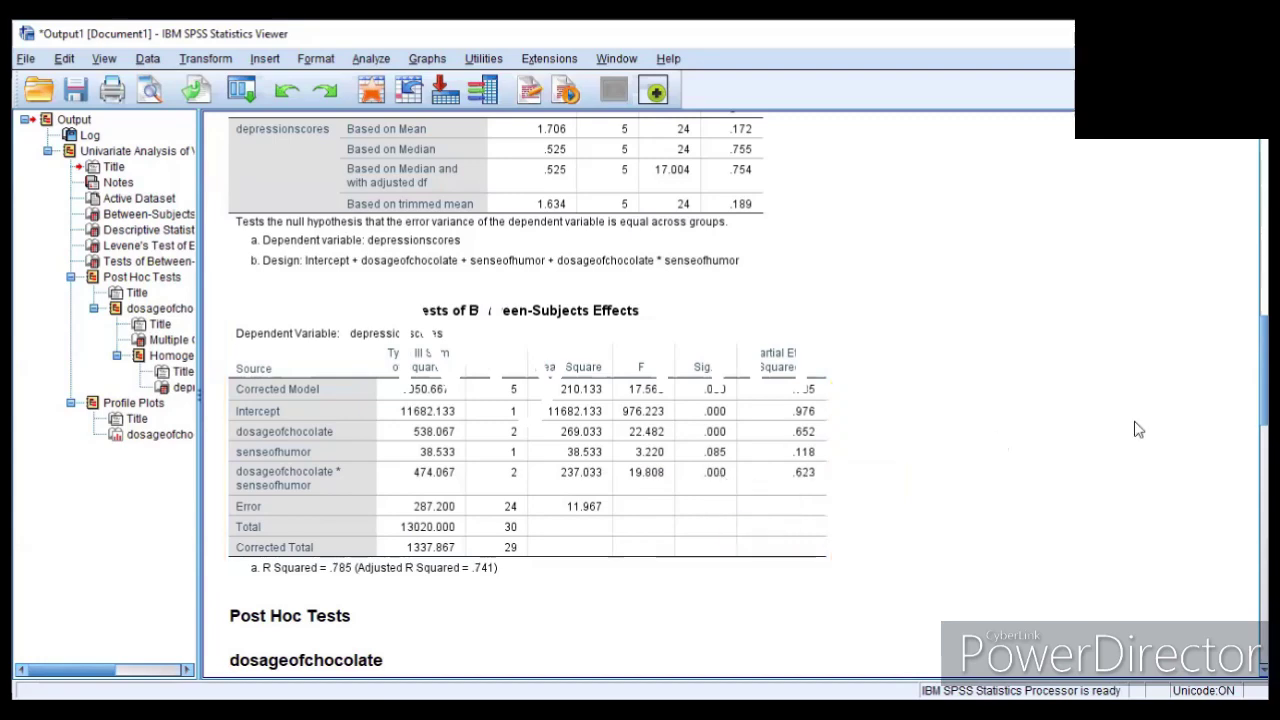
Step: Examine the Tukey HSD Multiple Comparisons table for differences between the chocolate dosage levels
scroll(730, 400, down, 4)
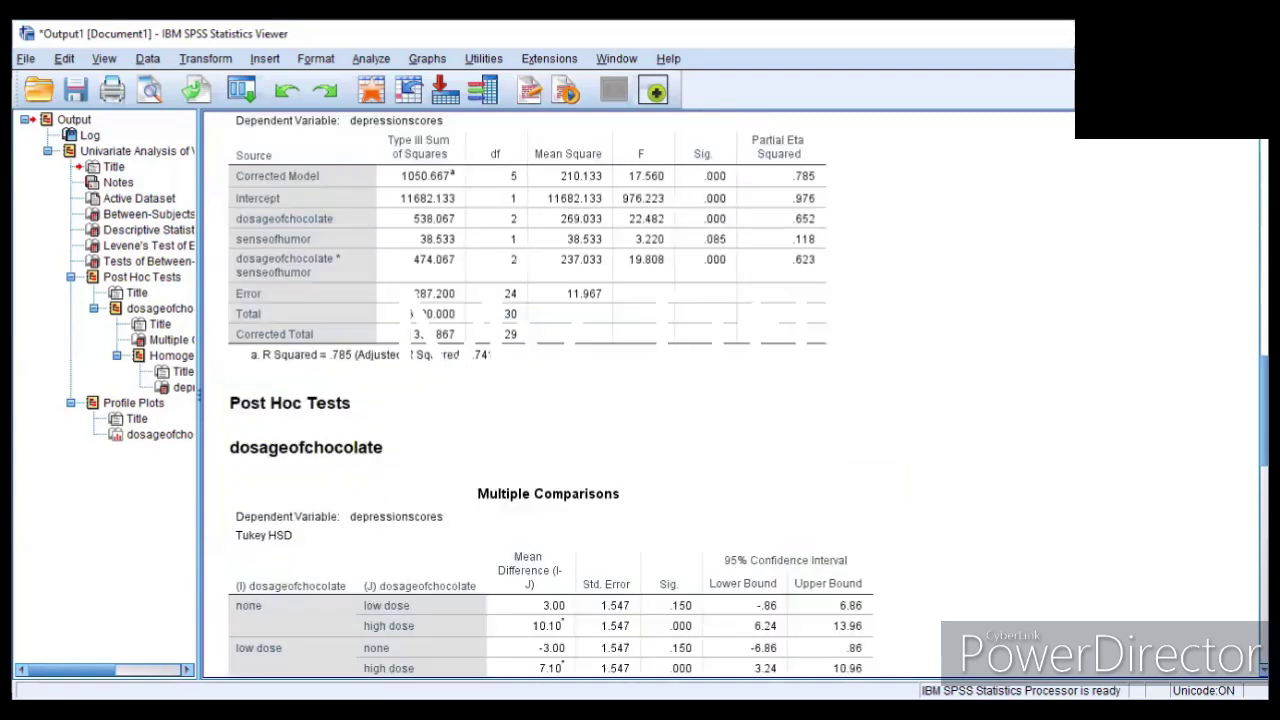
scroll(730, 400, down, 4)
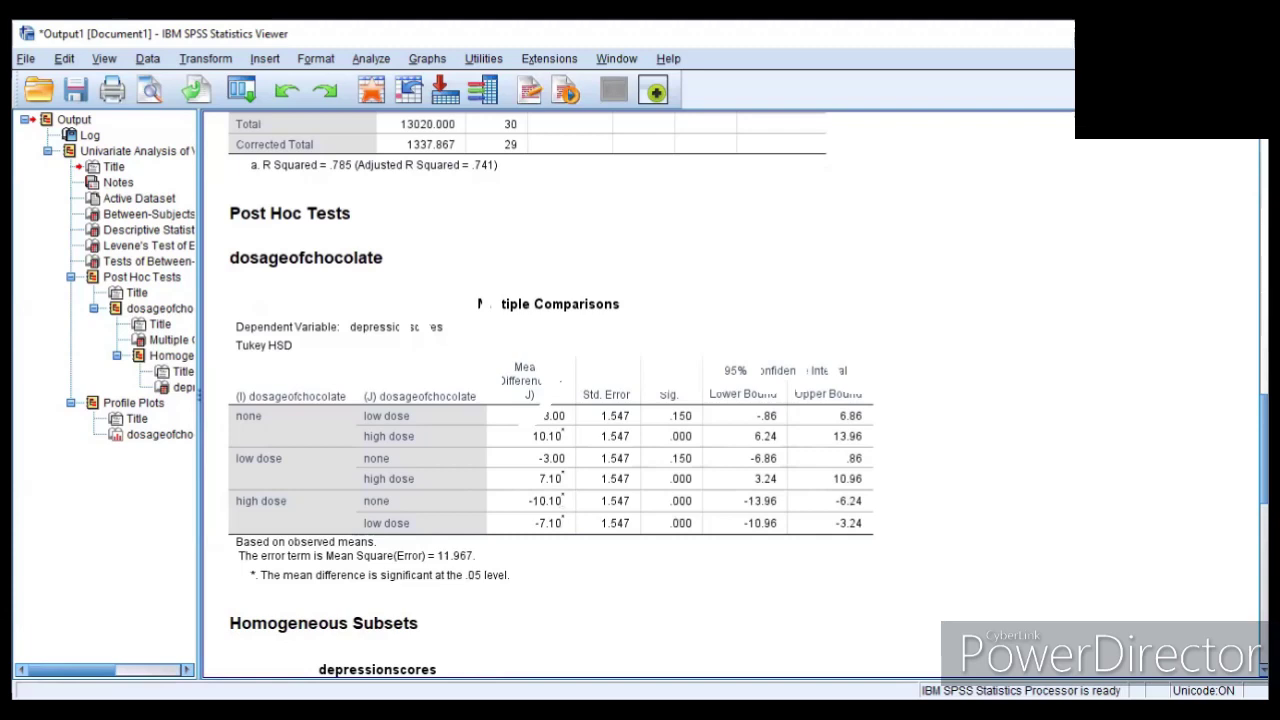
click(715, 442)
scroll(1100, 275, down, 3)
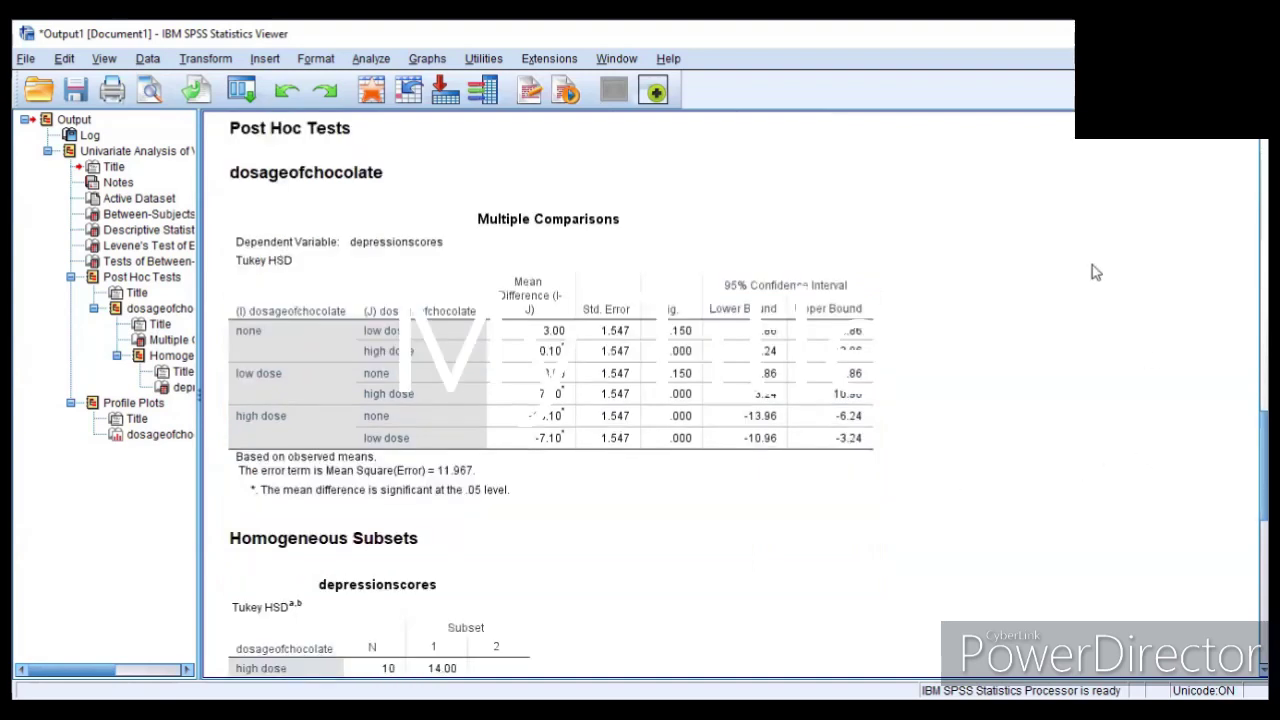